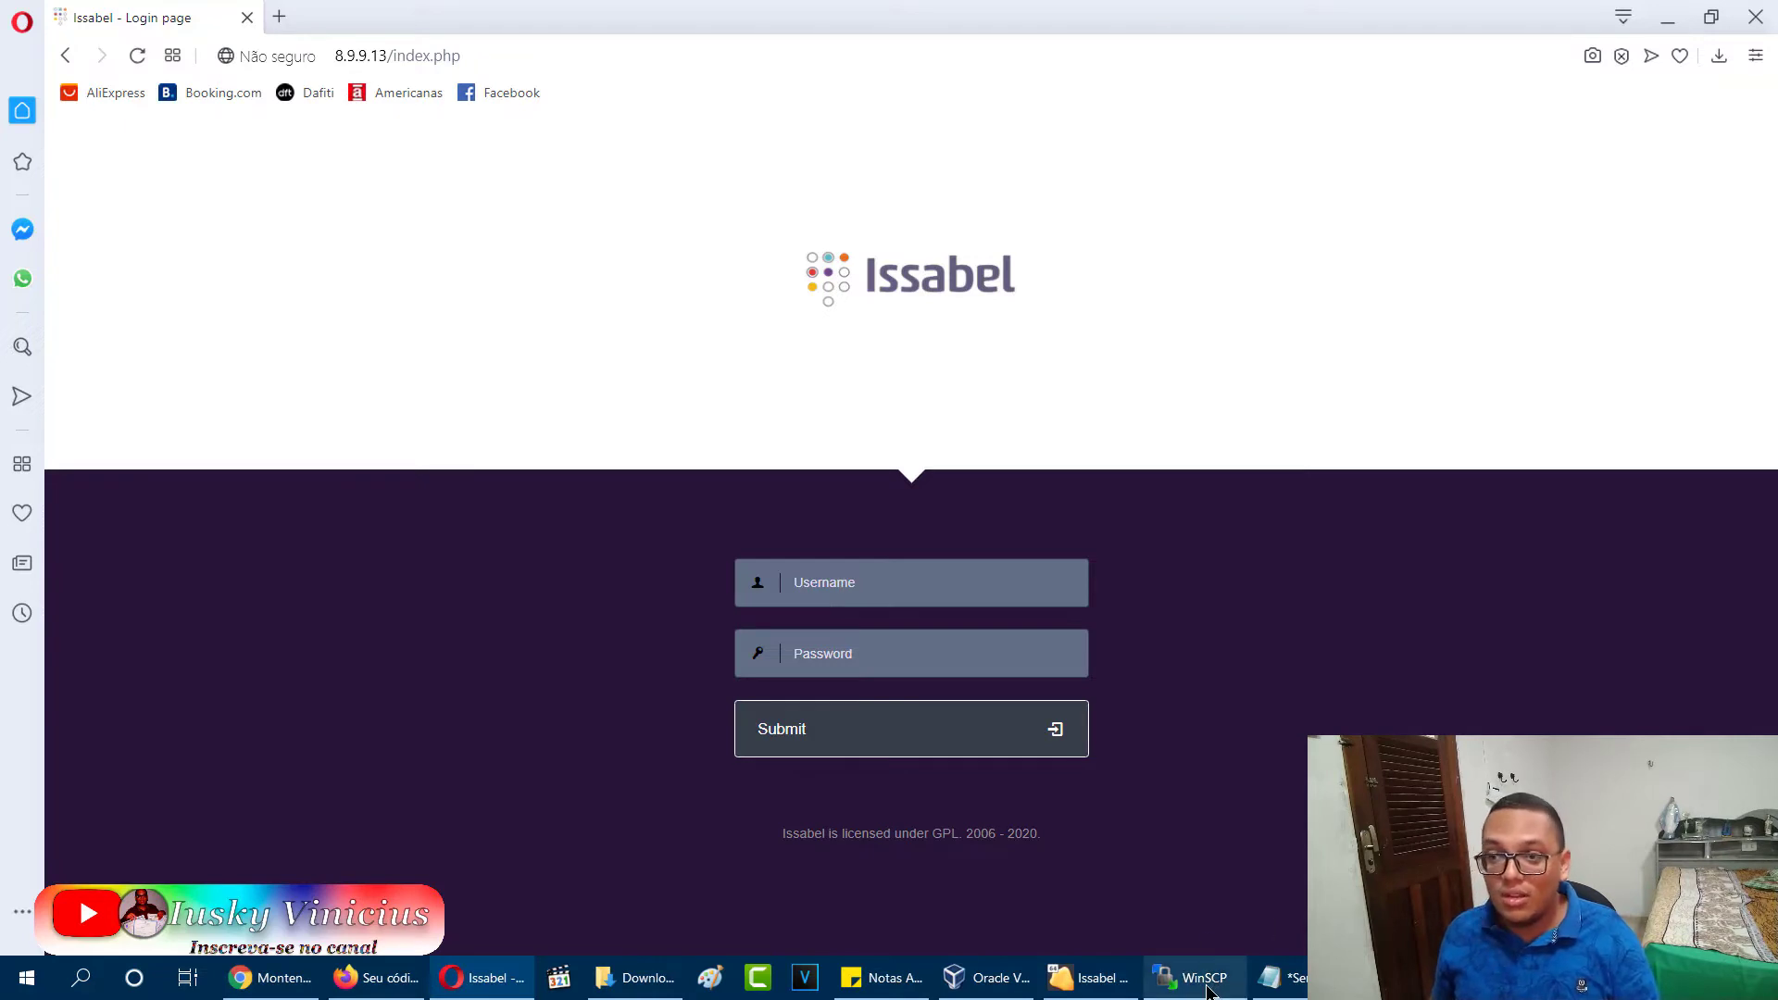
# Have the Issabel web login page at 8.9.9.13/index.php open in the browser.
pyautogui.moveTo(1208, 990)
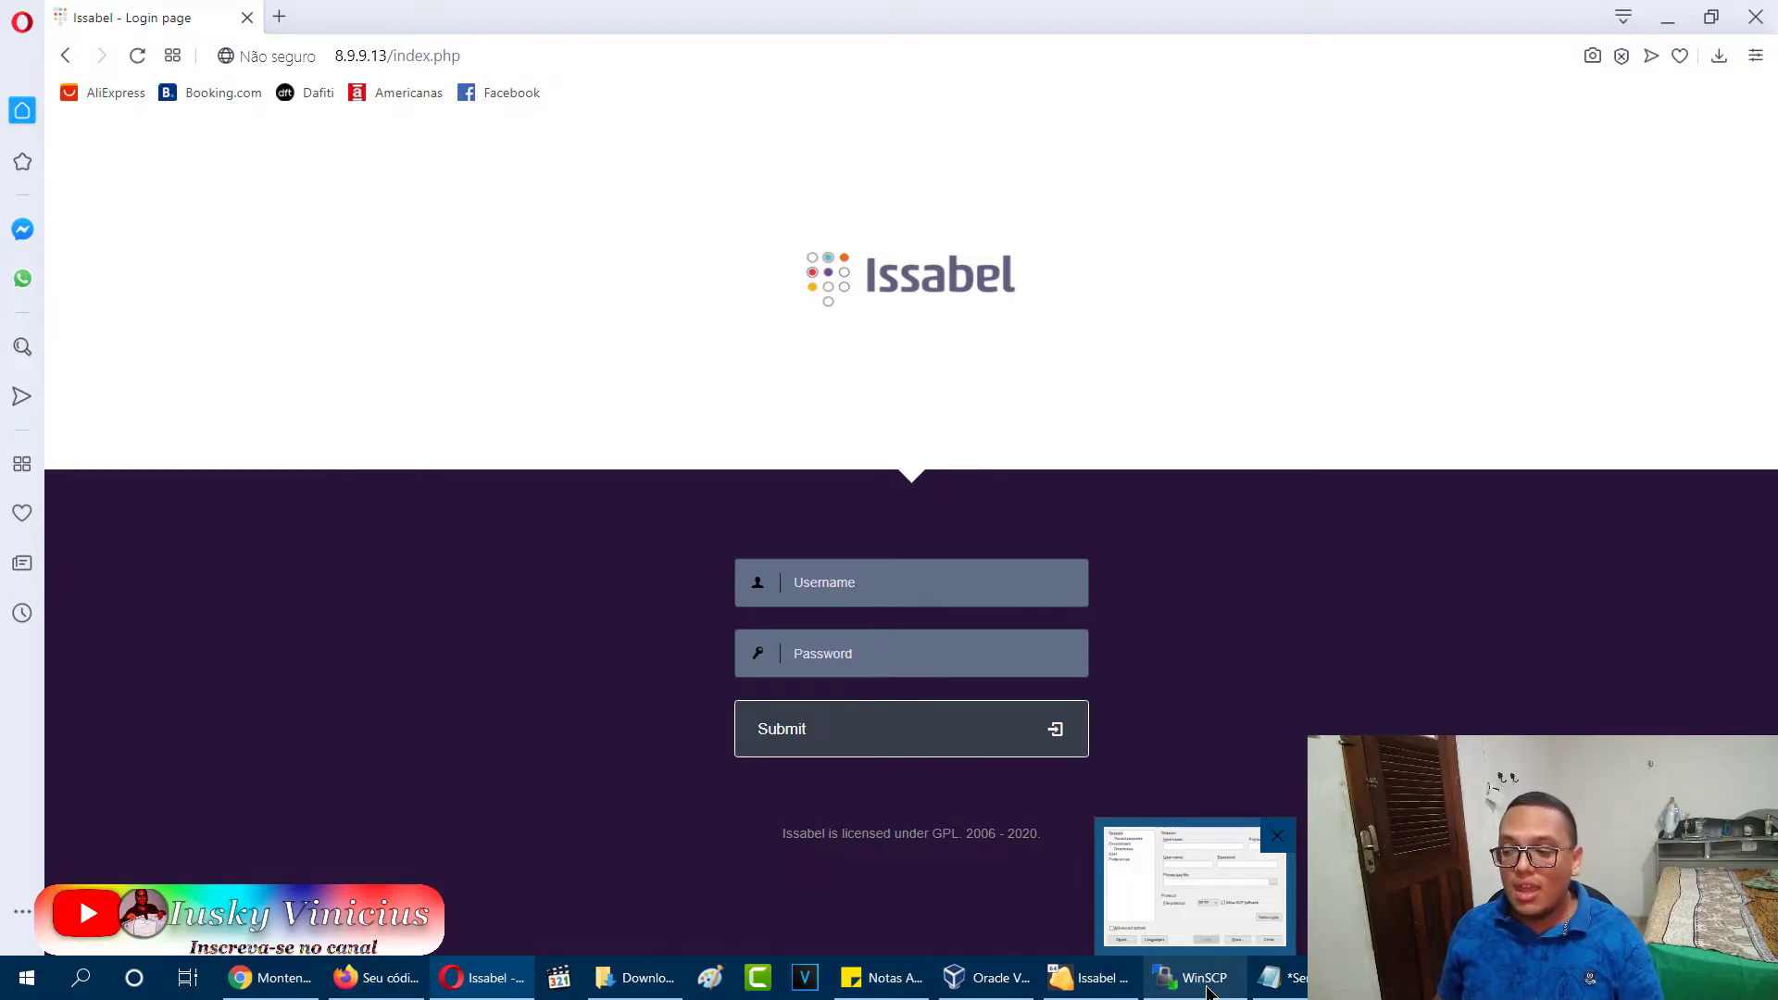
# Log in over SFTP to host 8.9.9.13 as user root with the account password.
pyautogui.click(1207, 982)
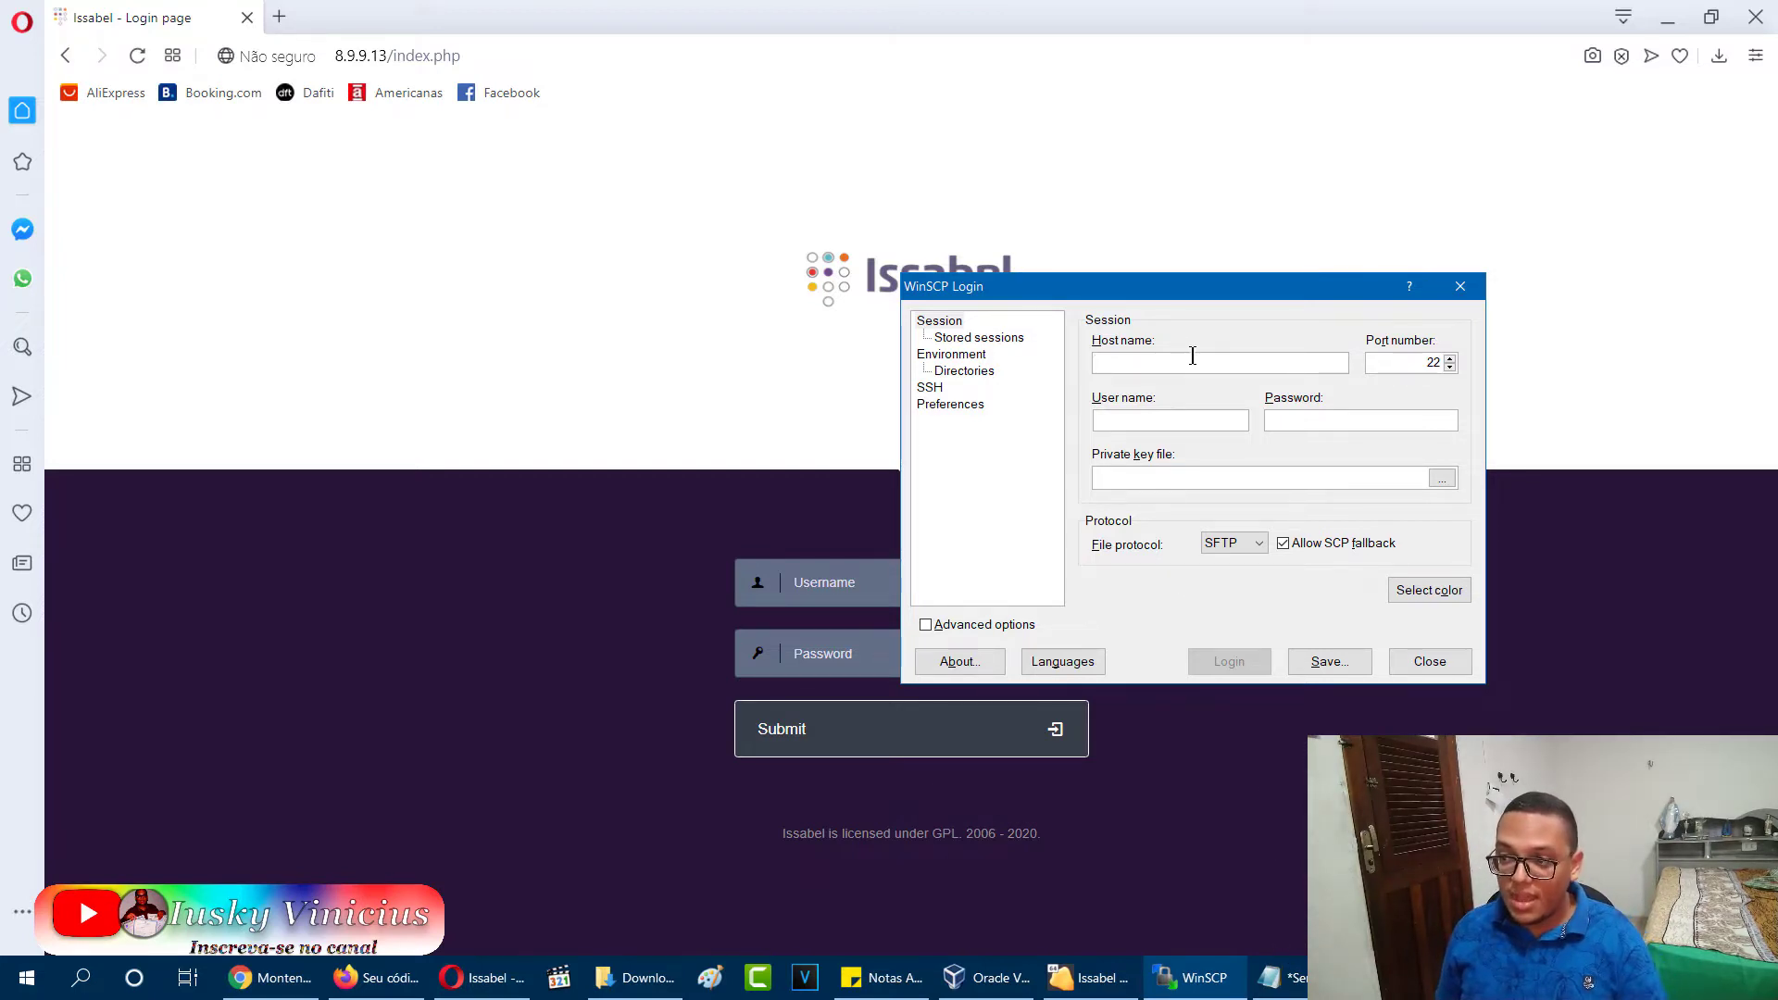
pyautogui.write('8.9')
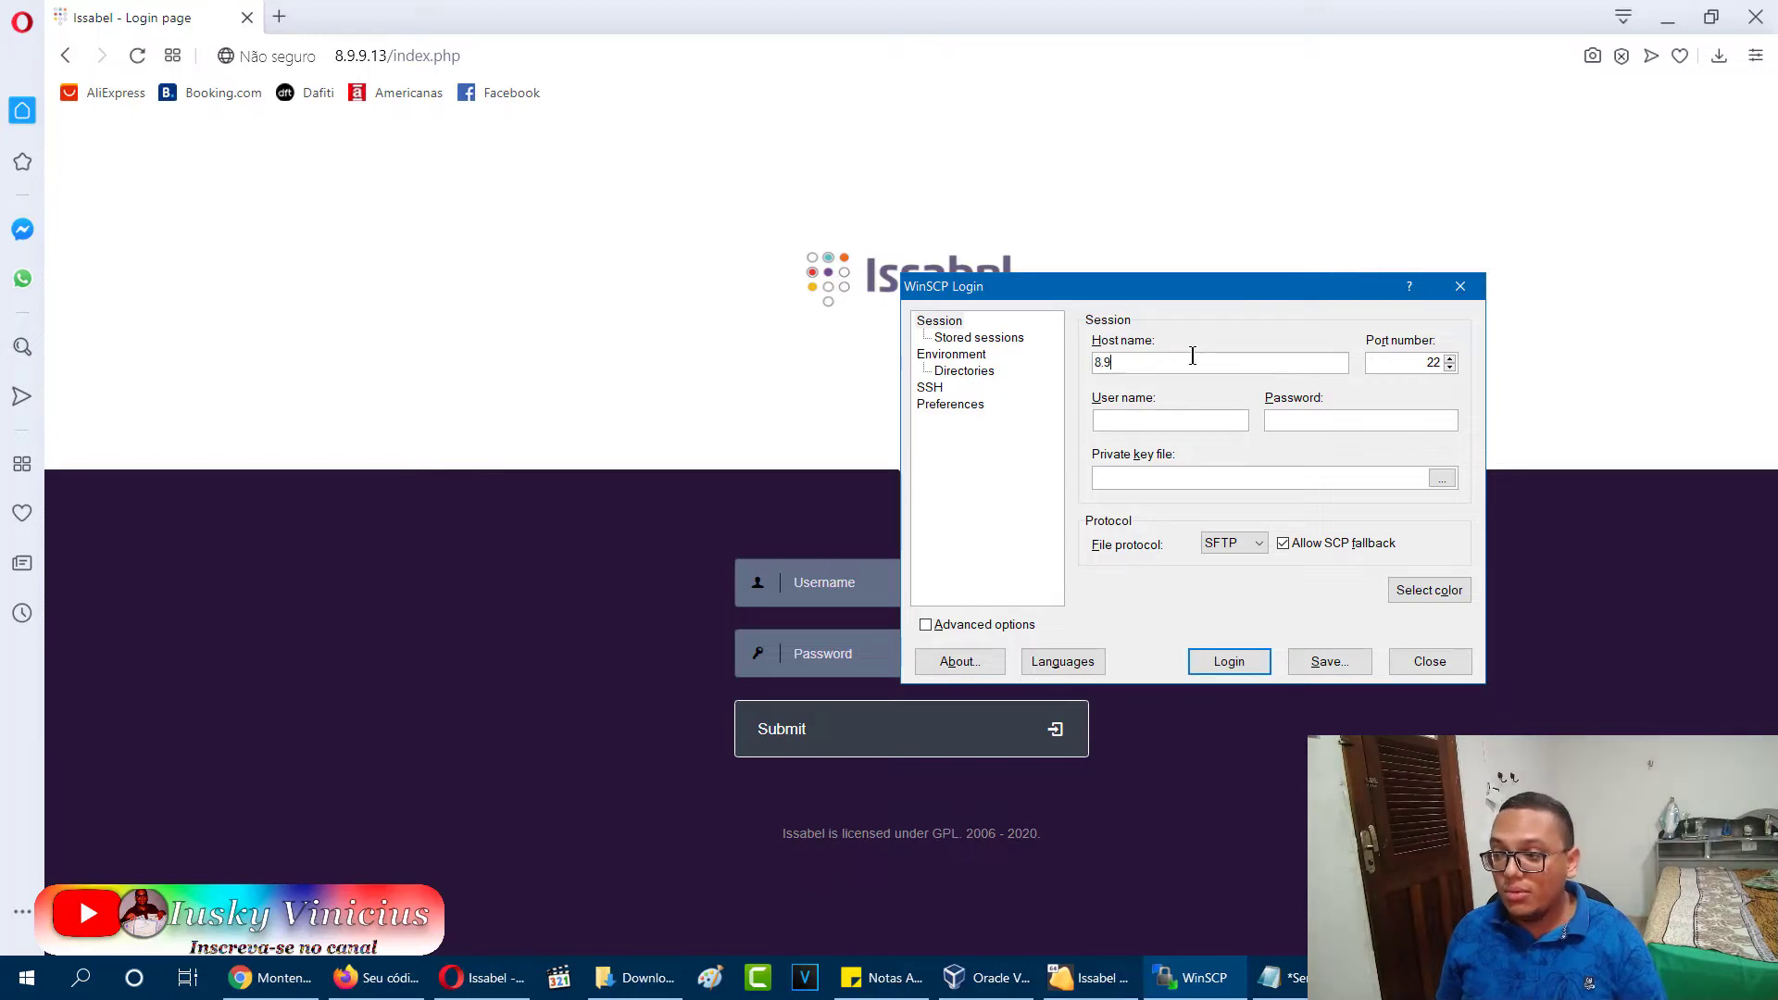
pyautogui.write('.9.13')
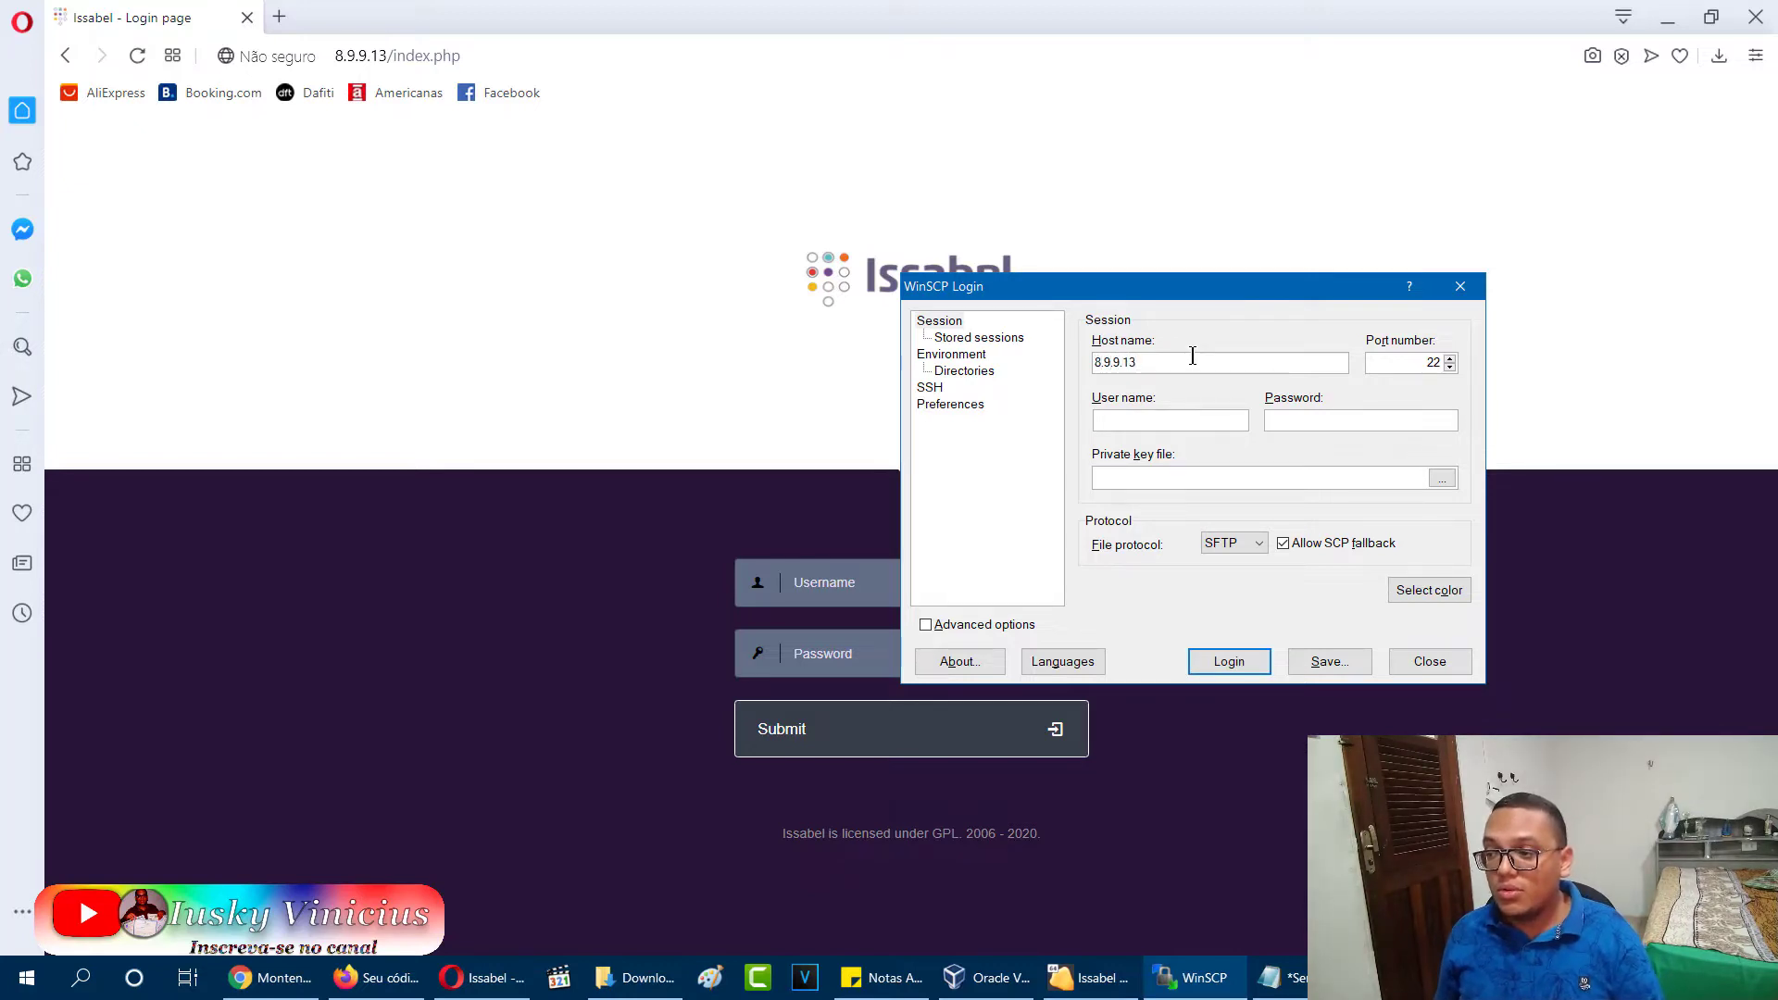
pyautogui.click(1160, 420)
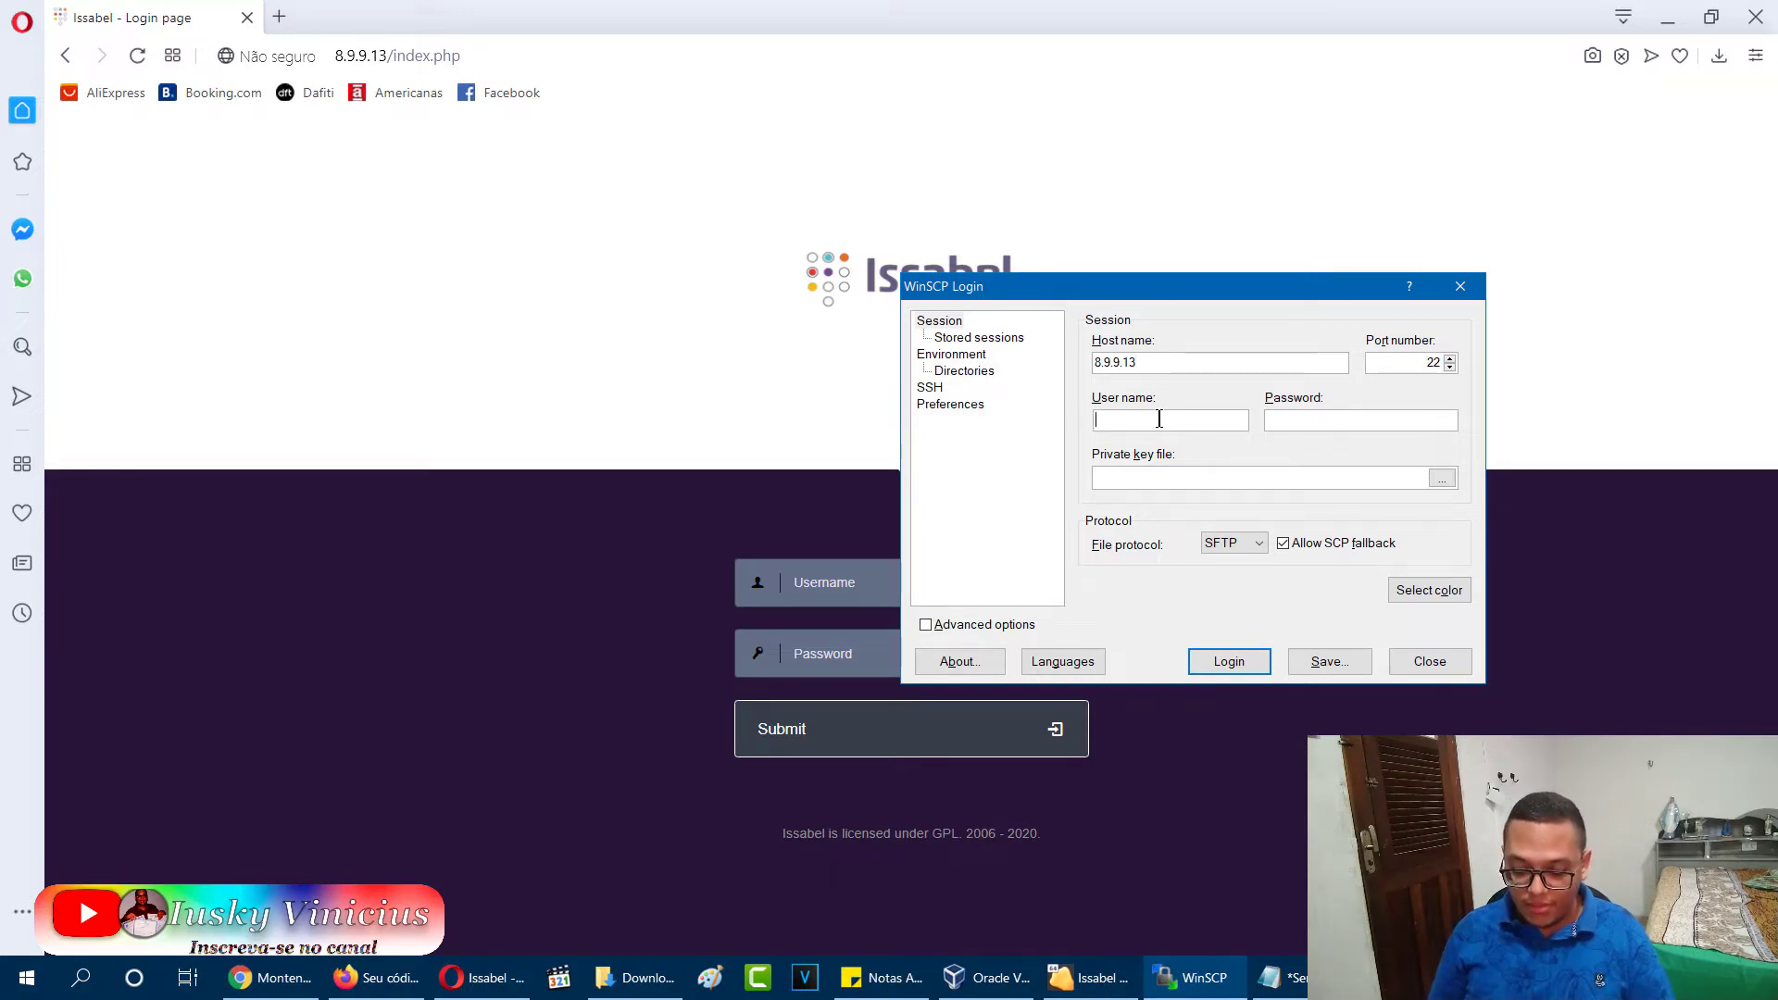
pyautogui.write('root')
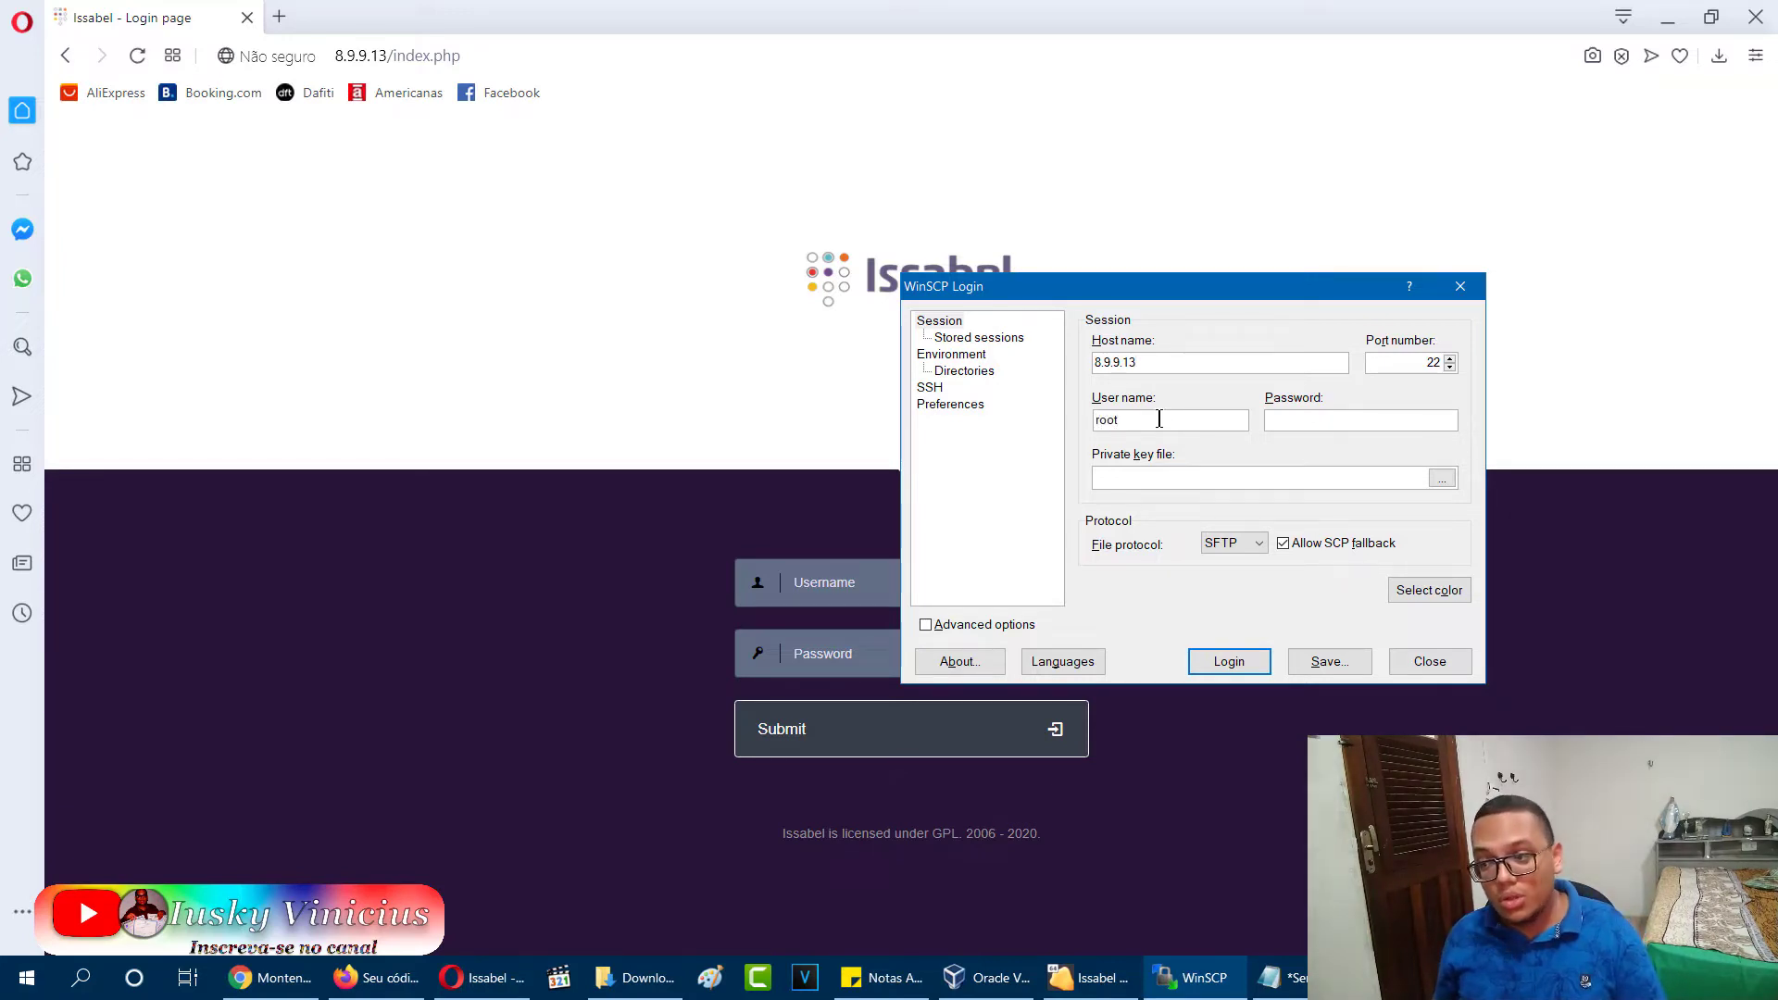
pyautogui.click(1288, 422)
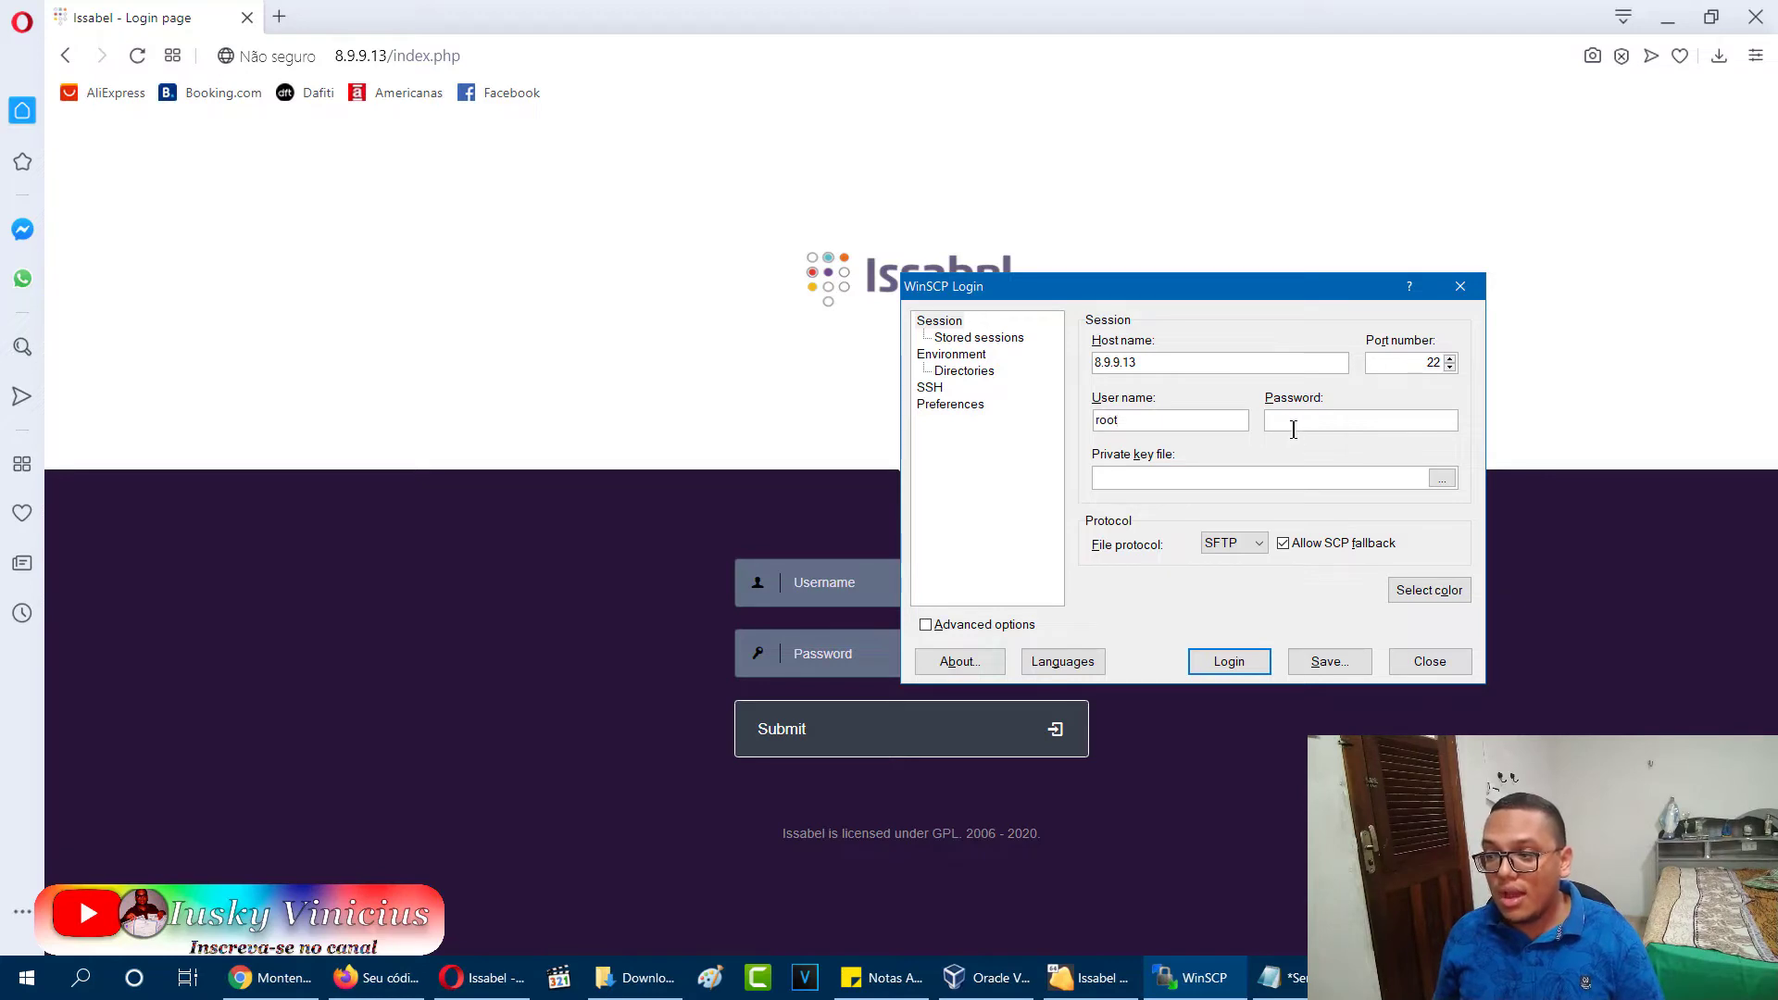
pyautogui.write('**')
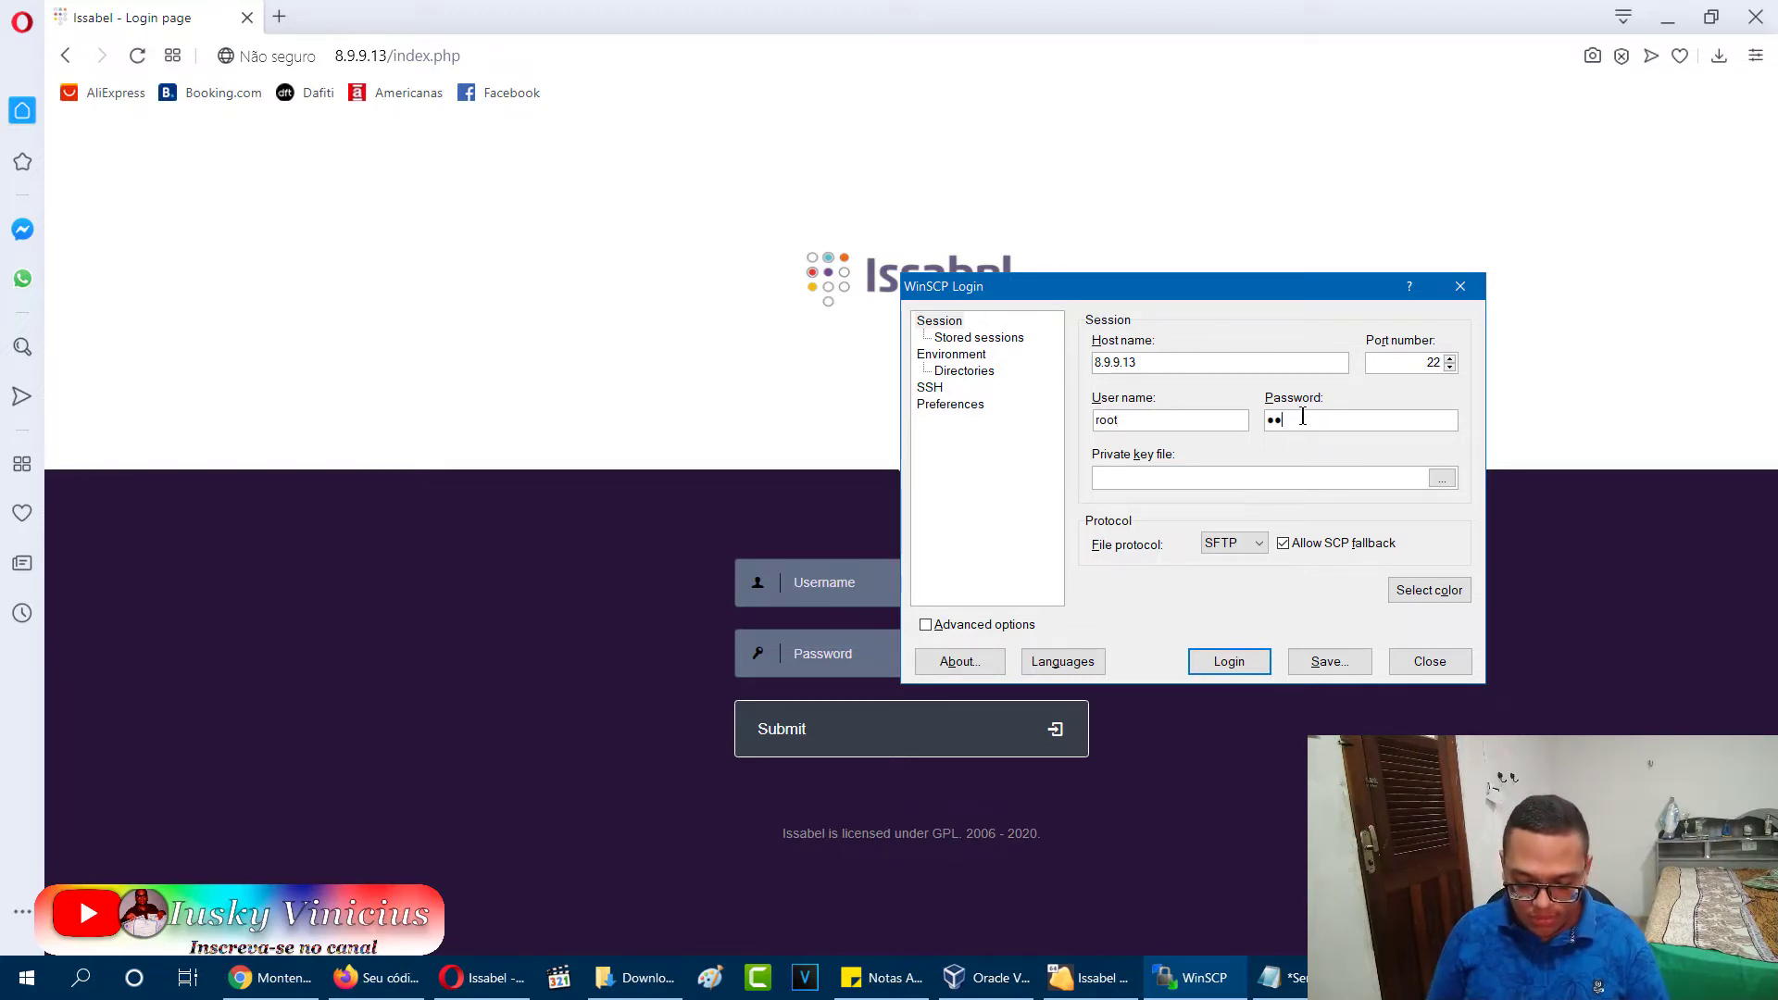
pyautogui.write('******')
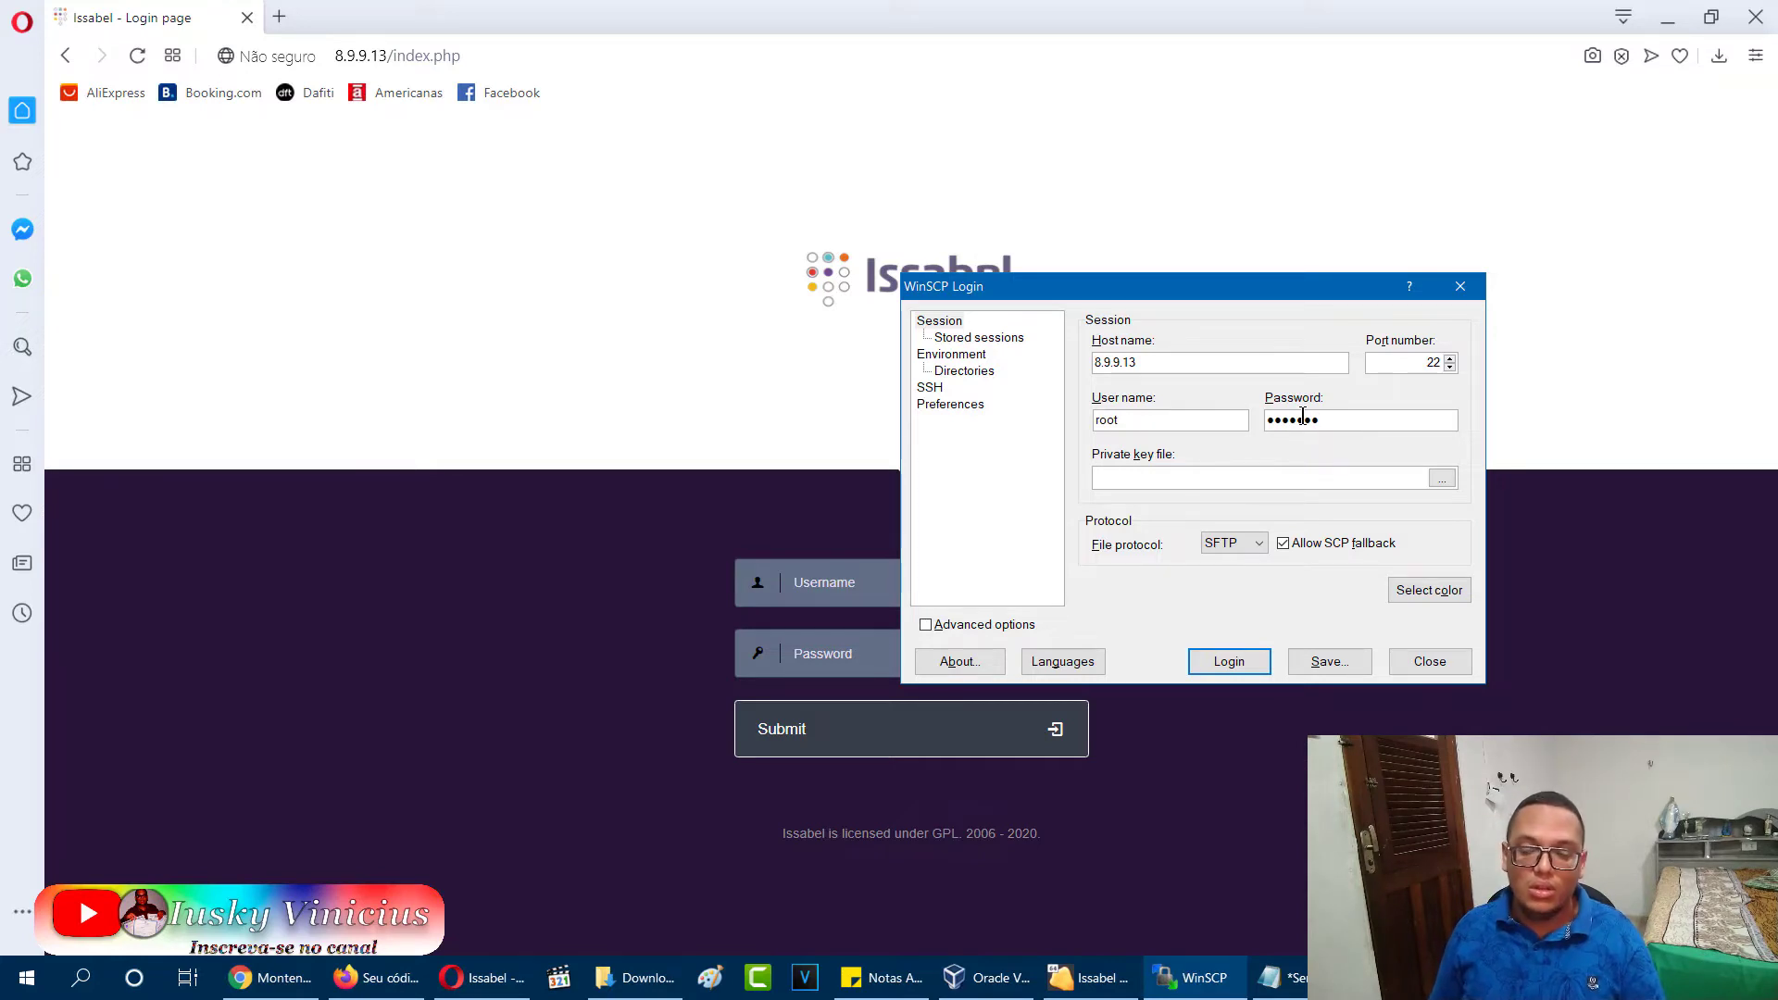
pyautogui.press('Return')
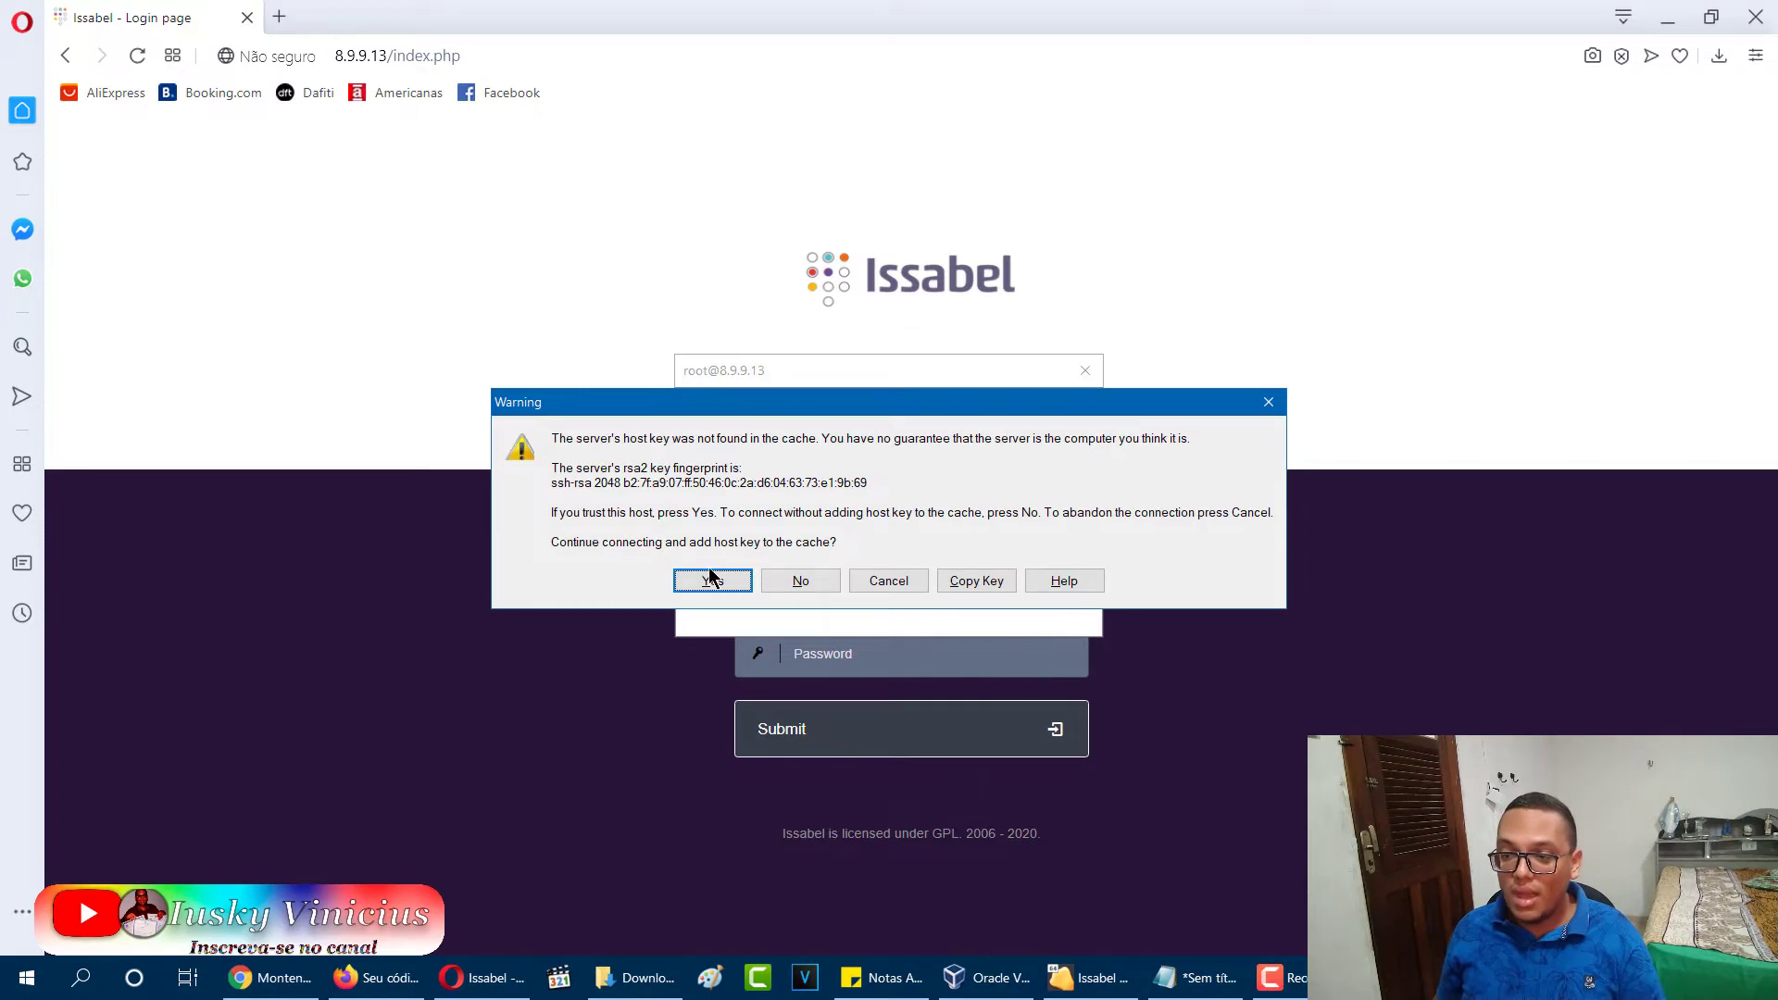
# Trust the server's host key, then arrange the Notepad path note beside the WinSCP window.
pyautogui.click(709, 582)
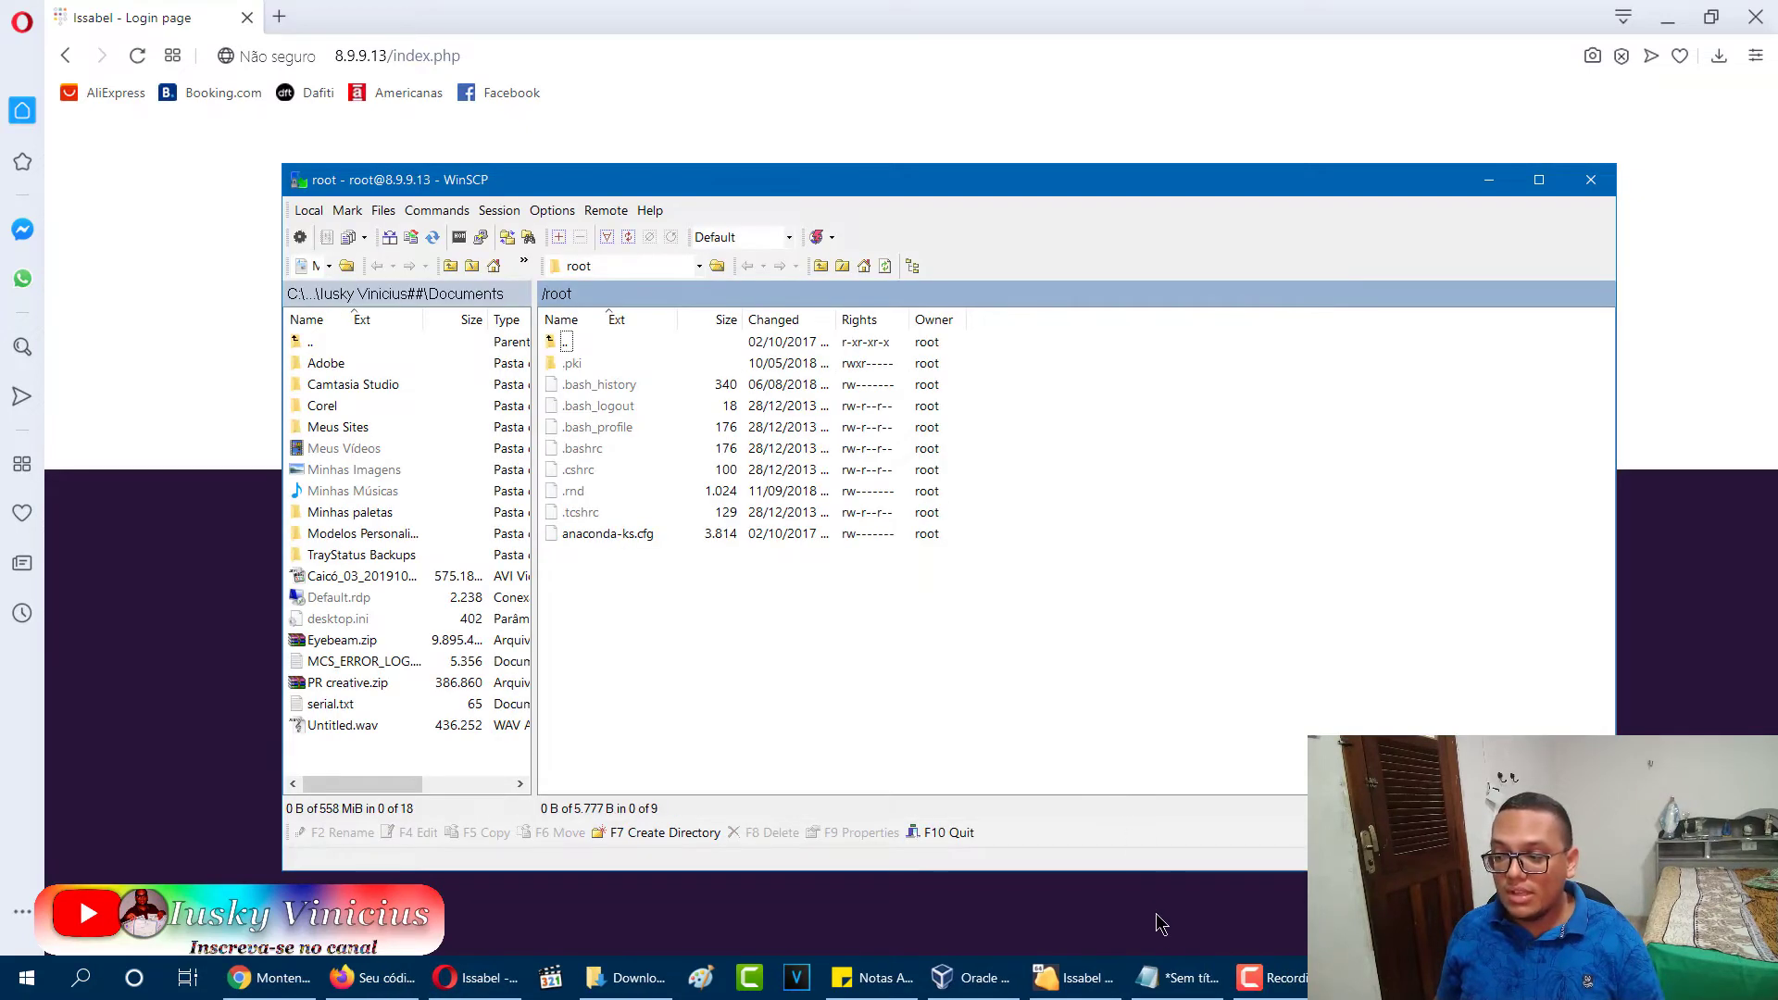
pyautogui.click(1169, 974)
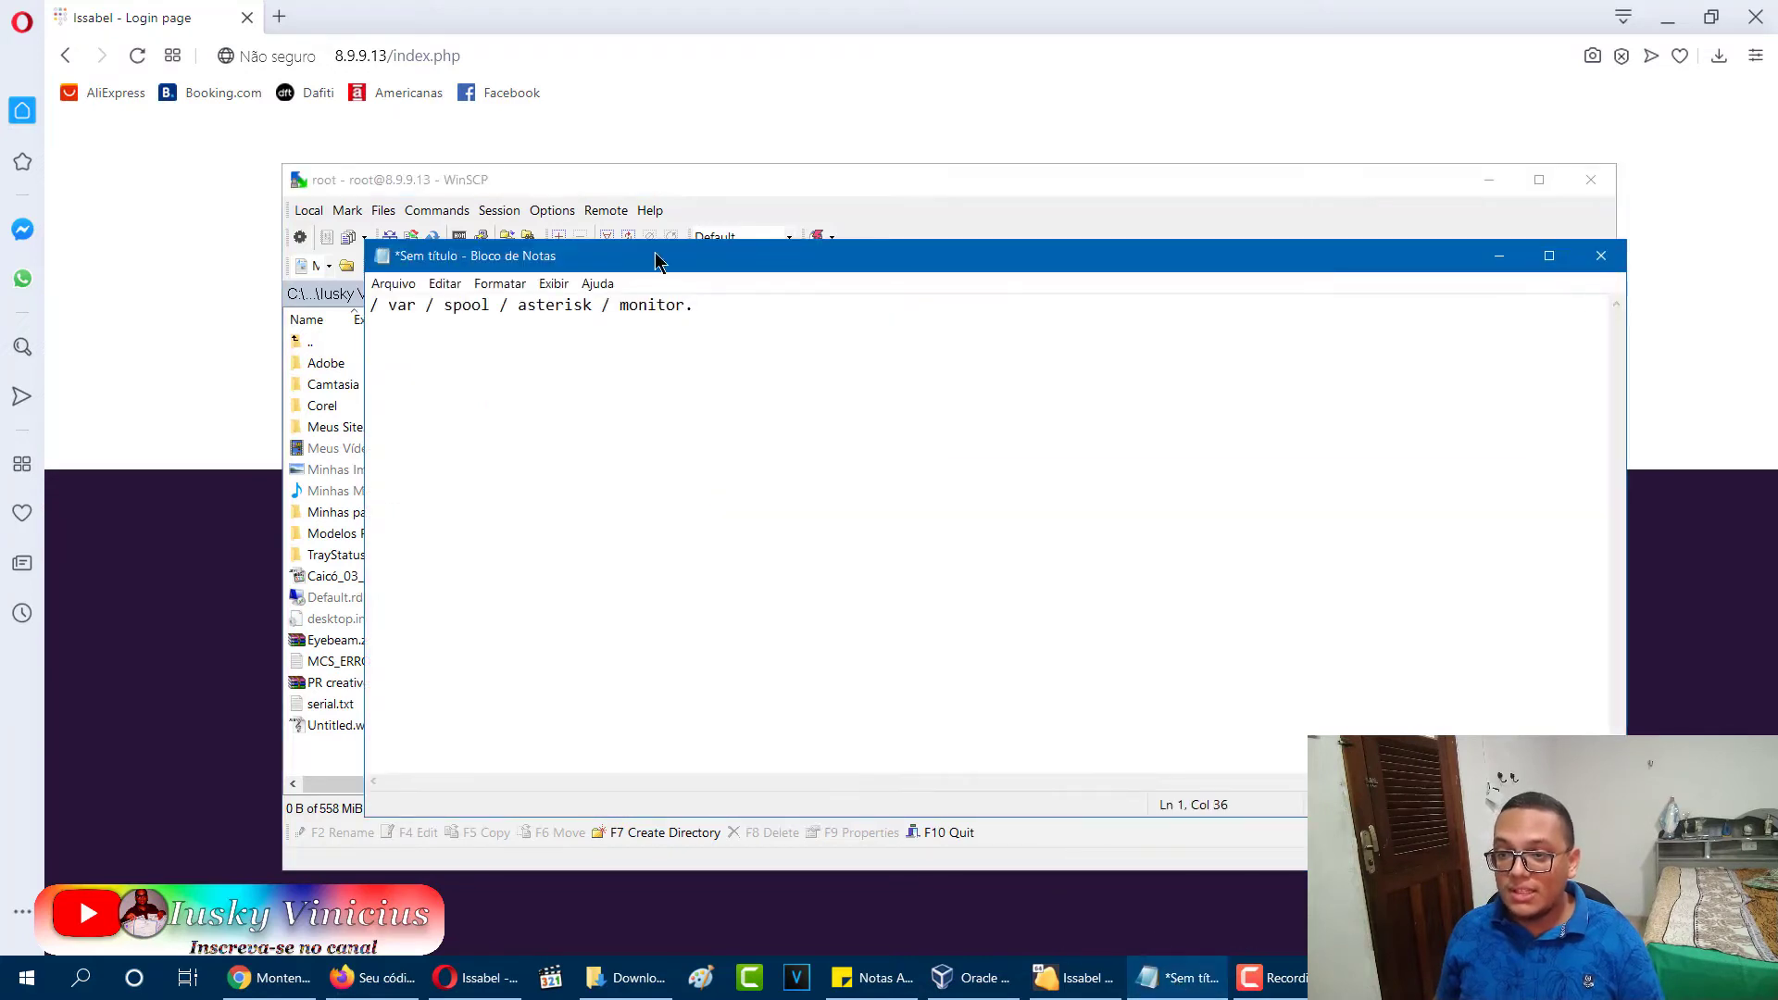
pyautogui.moveTo(646, 252); pyautogui.dragTo(1281, 343)
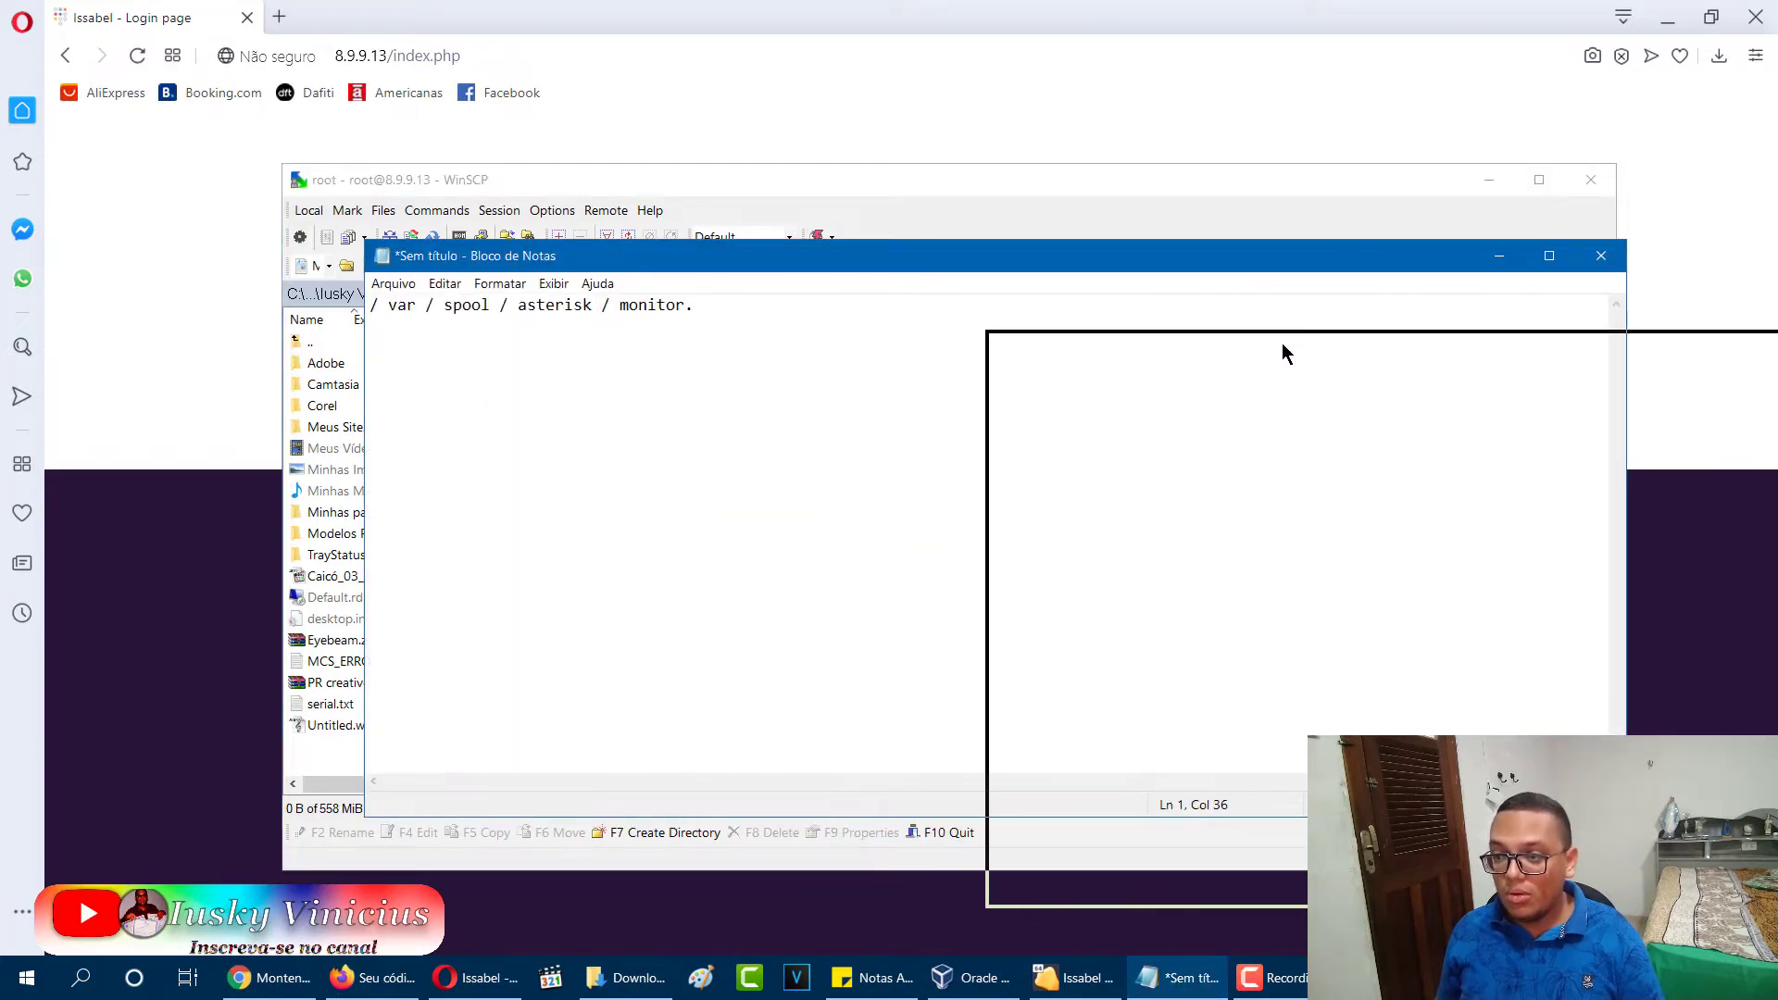
pyautogui.moveTo(1020, 190); pyautogui.dragTo(857, 154)
pyautogui.moveTo(1460, 356); pyautogui.dragTo(1329, 957)
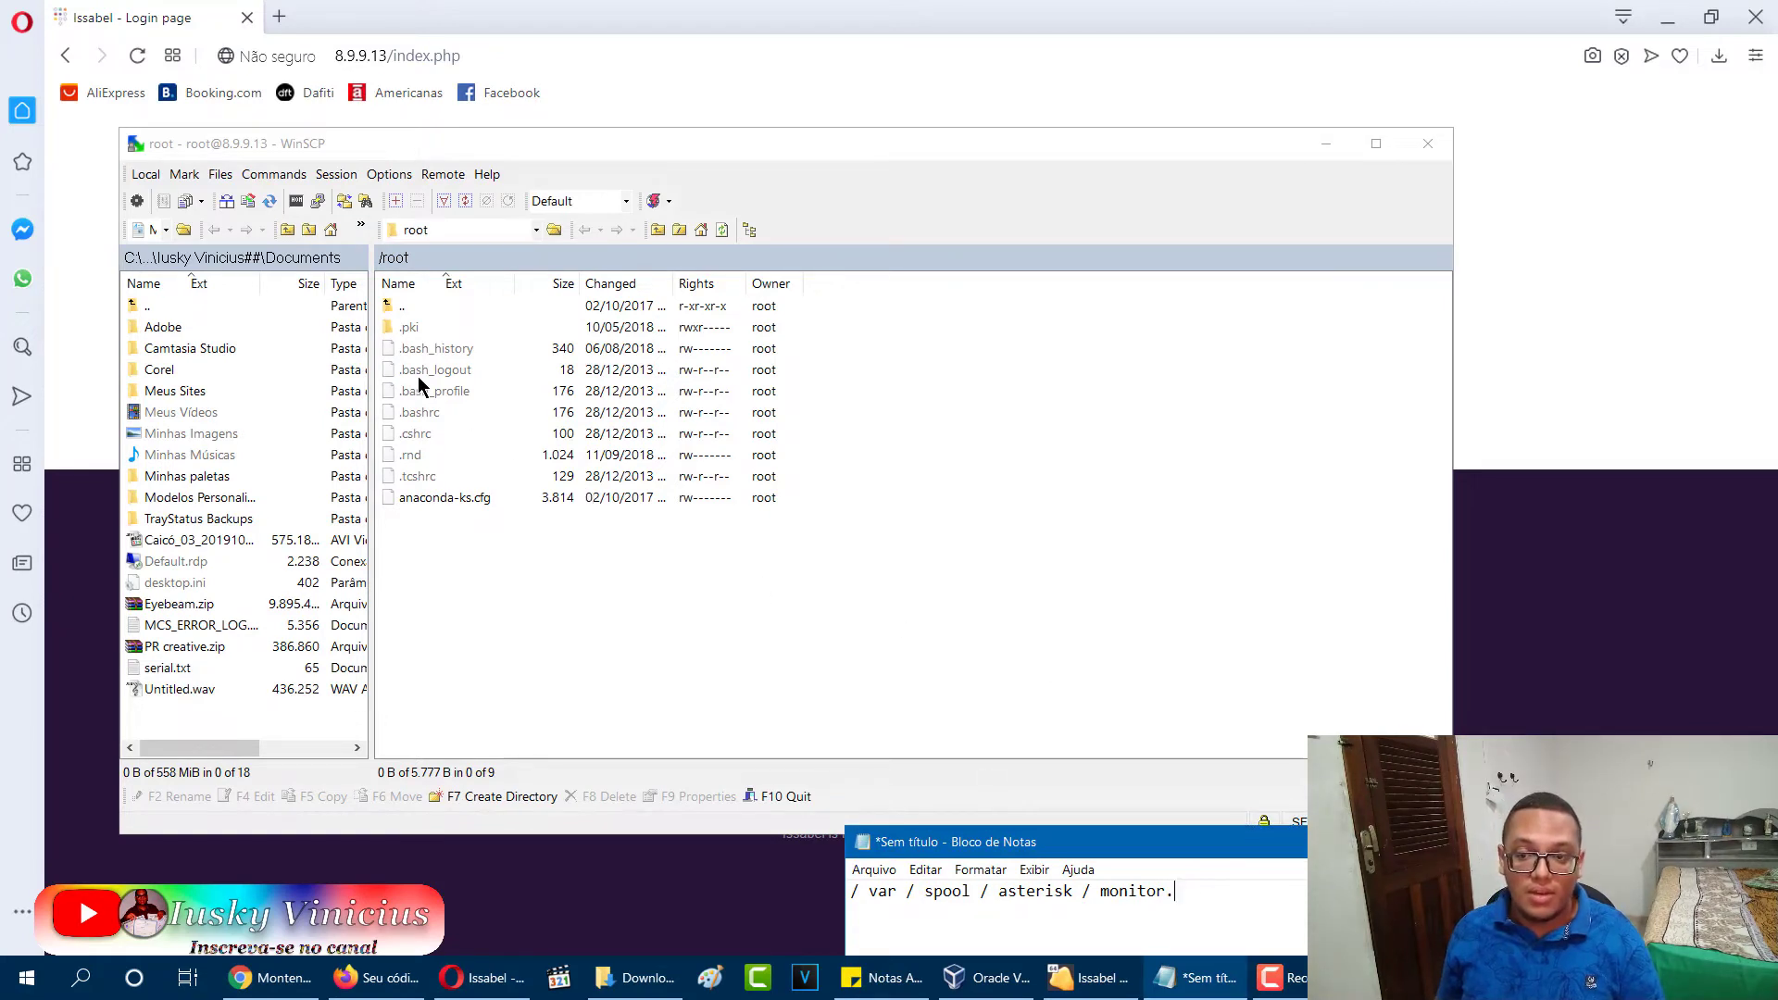
pyautogui.doubleClick(400, 308)
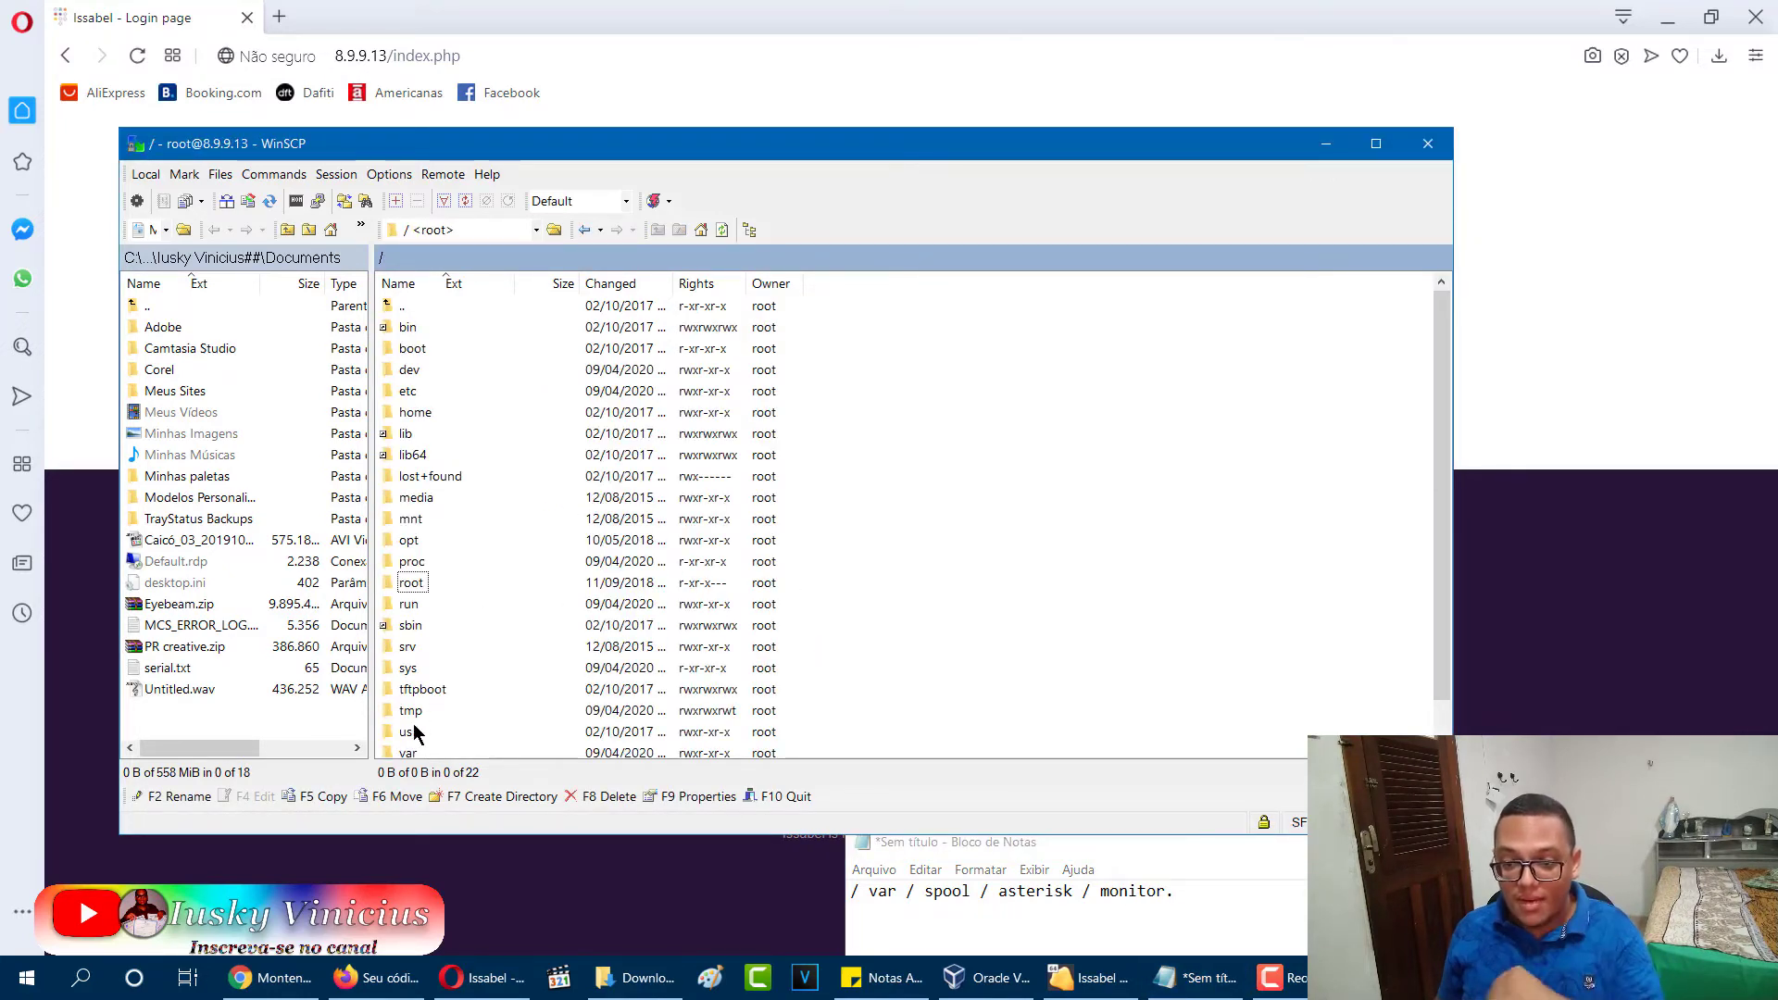
pyautogui.scroll(-1, 414, 732)
pyautogui.doubleClick(408, 713)
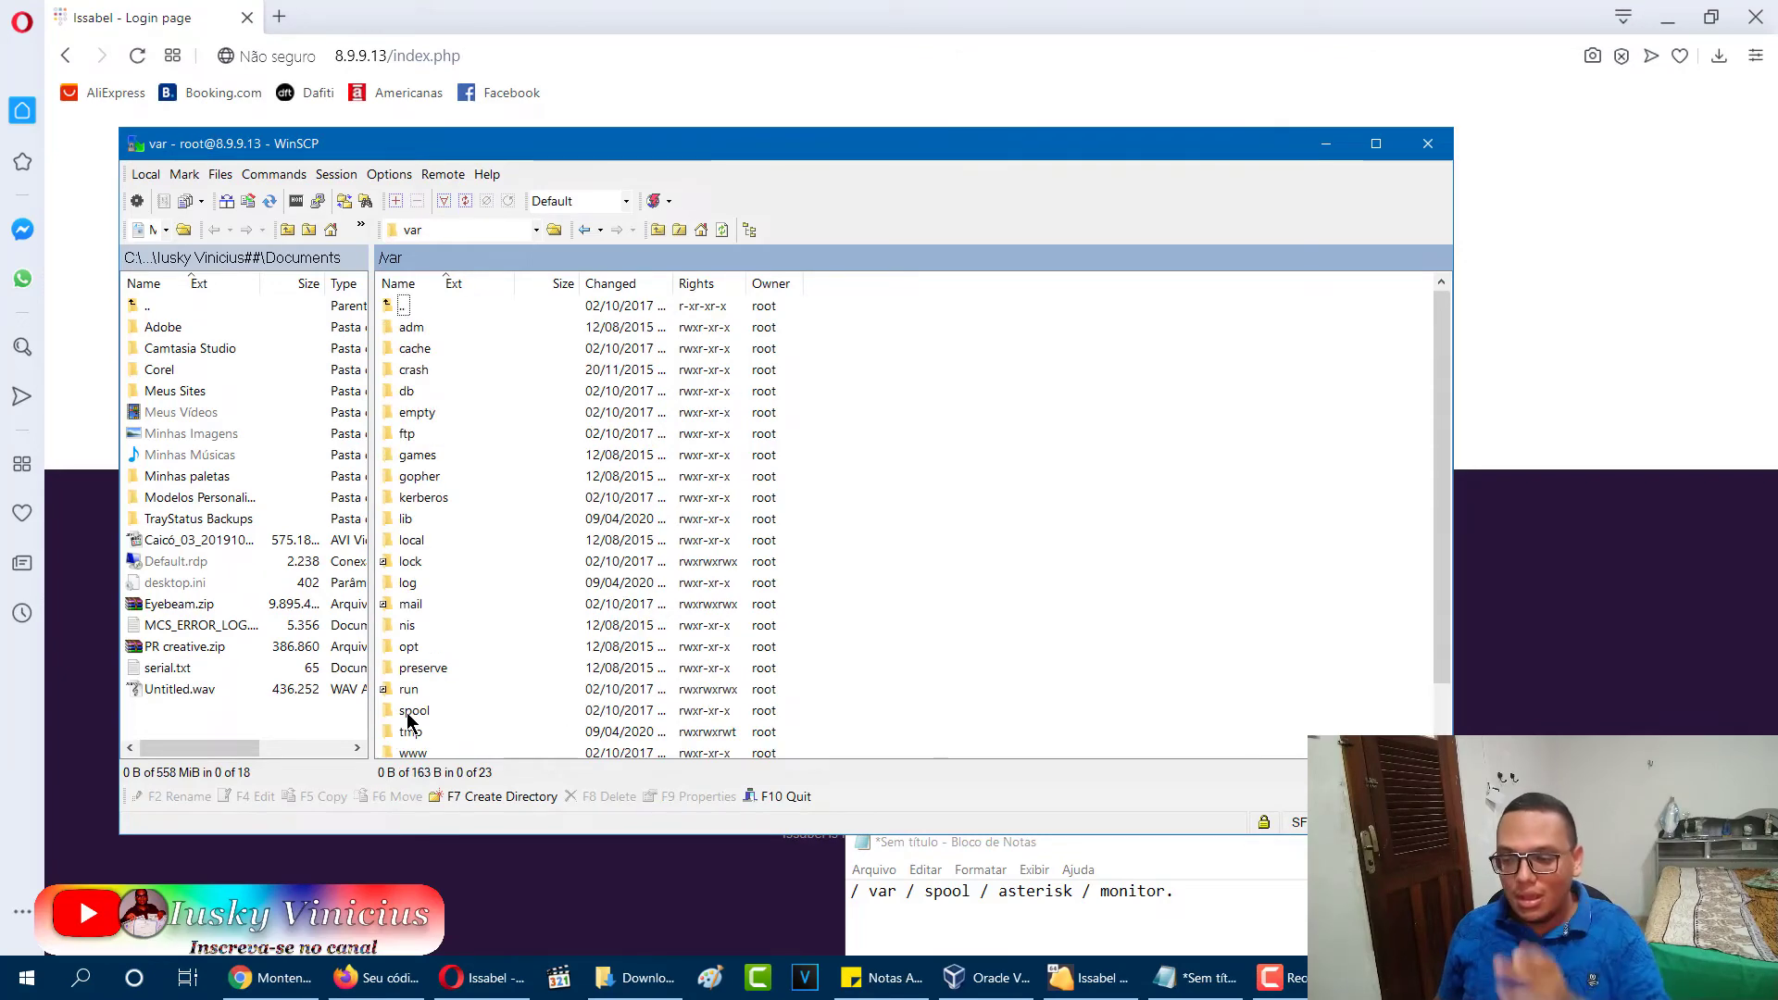
pyautogui.scroll(-1, 442, 561)
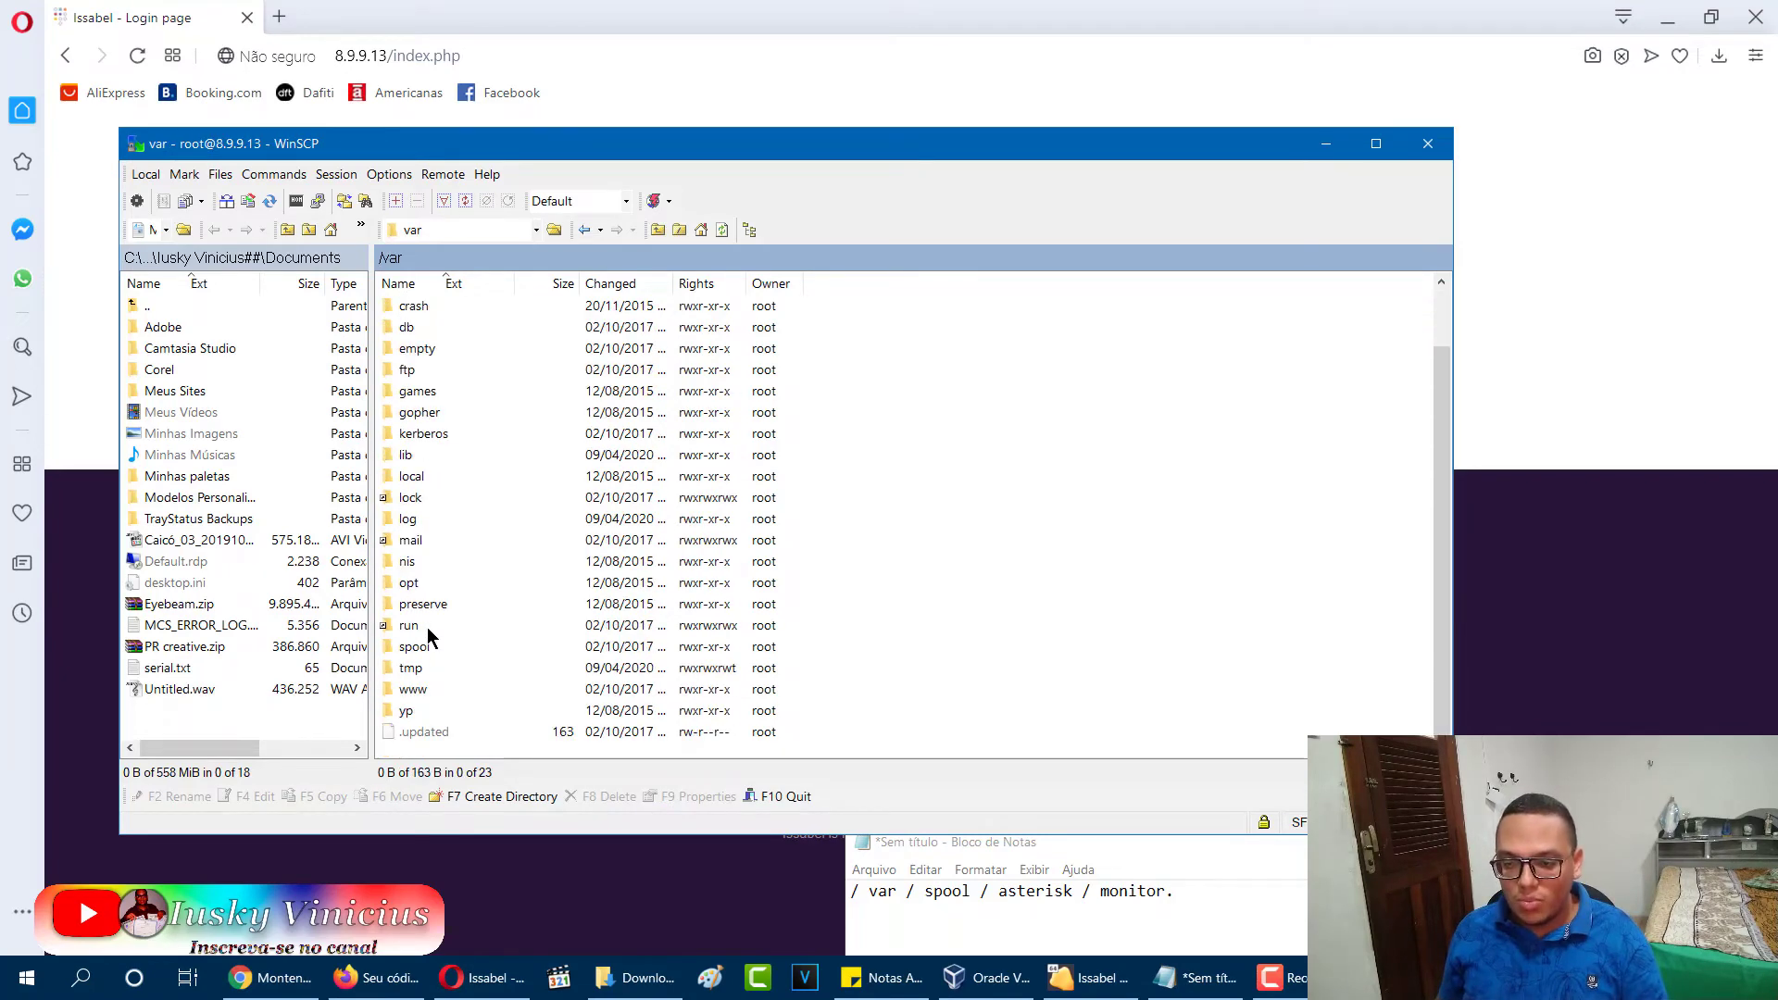
pyautogui.doubleClick(420, 652)
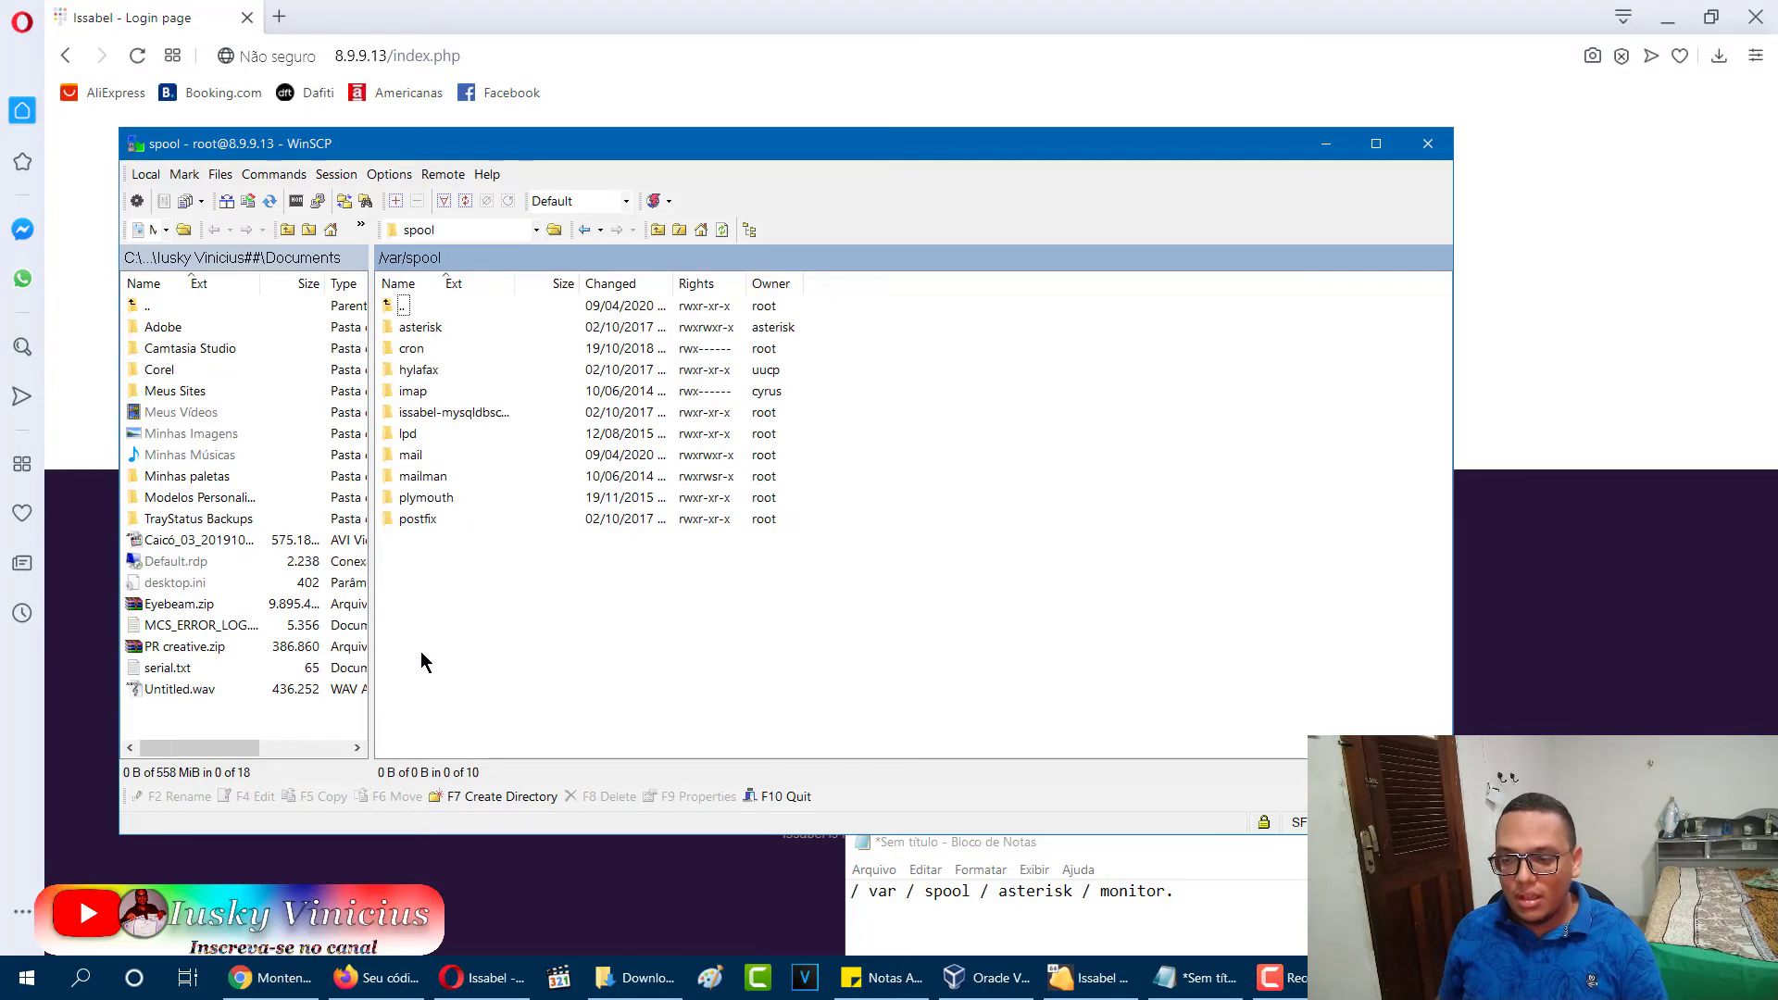
pyautogui.doubleClick(421, 328)
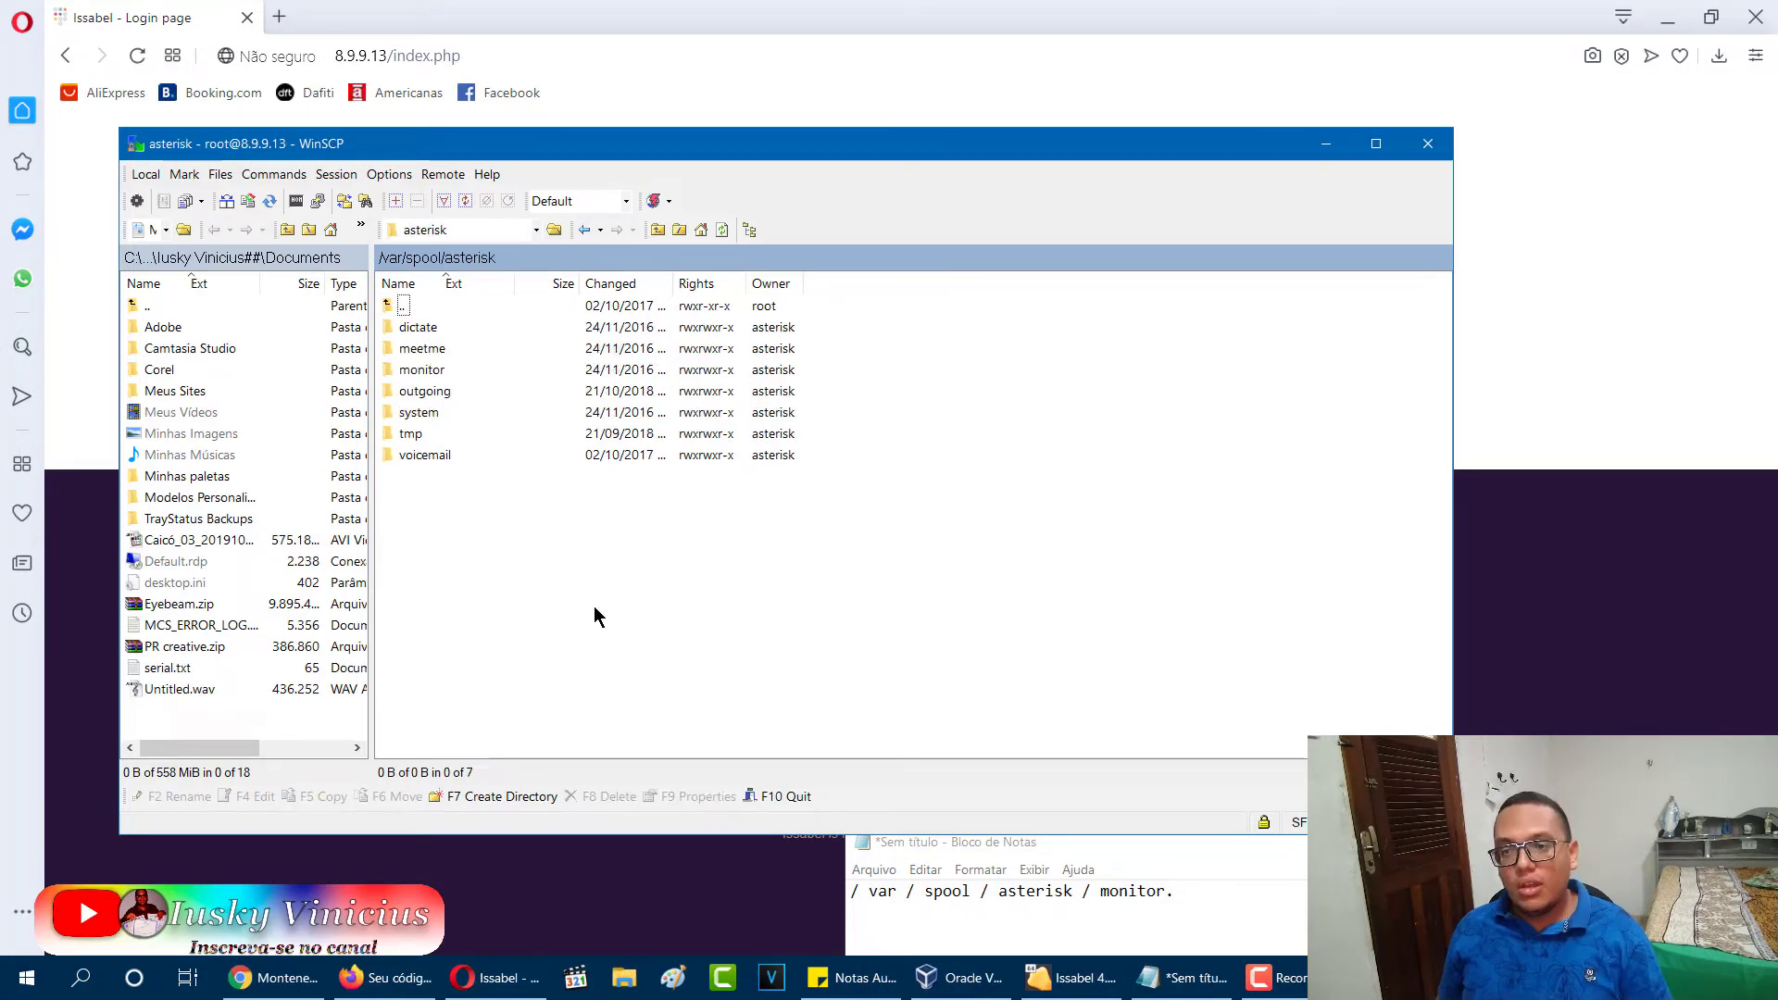
pyautogui.doubleClick(424, 374)
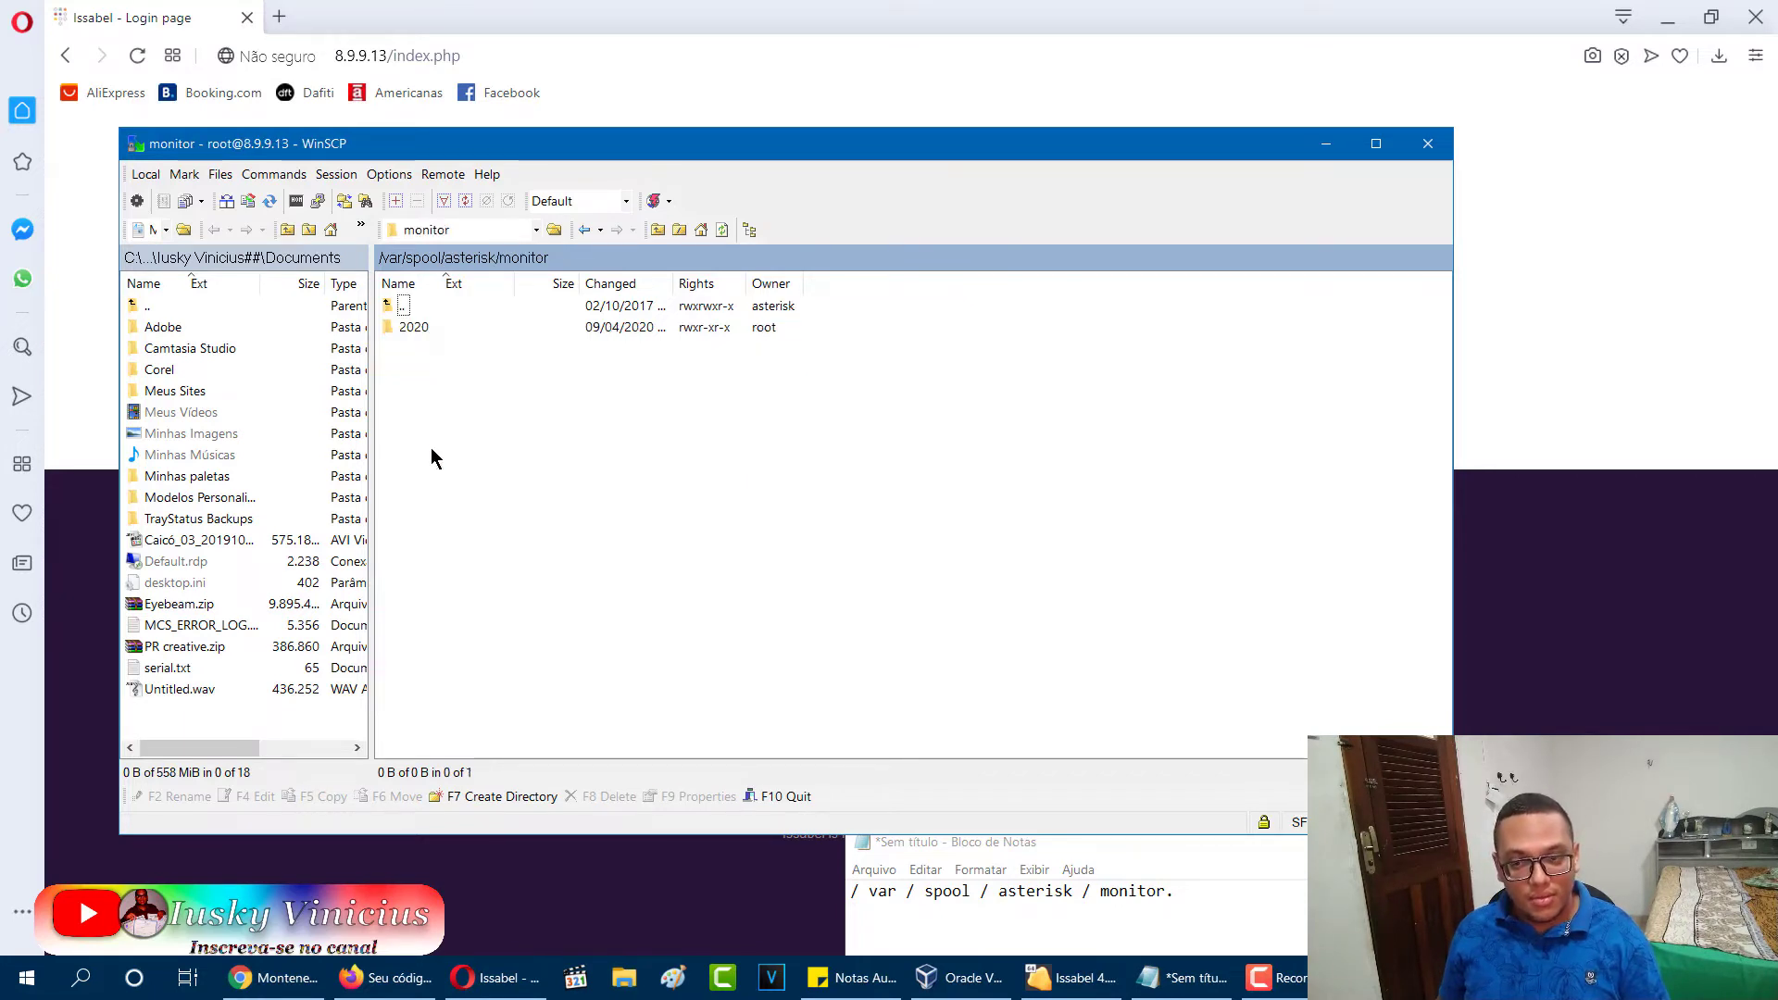
pyautogui.doubleClick(428, 338)
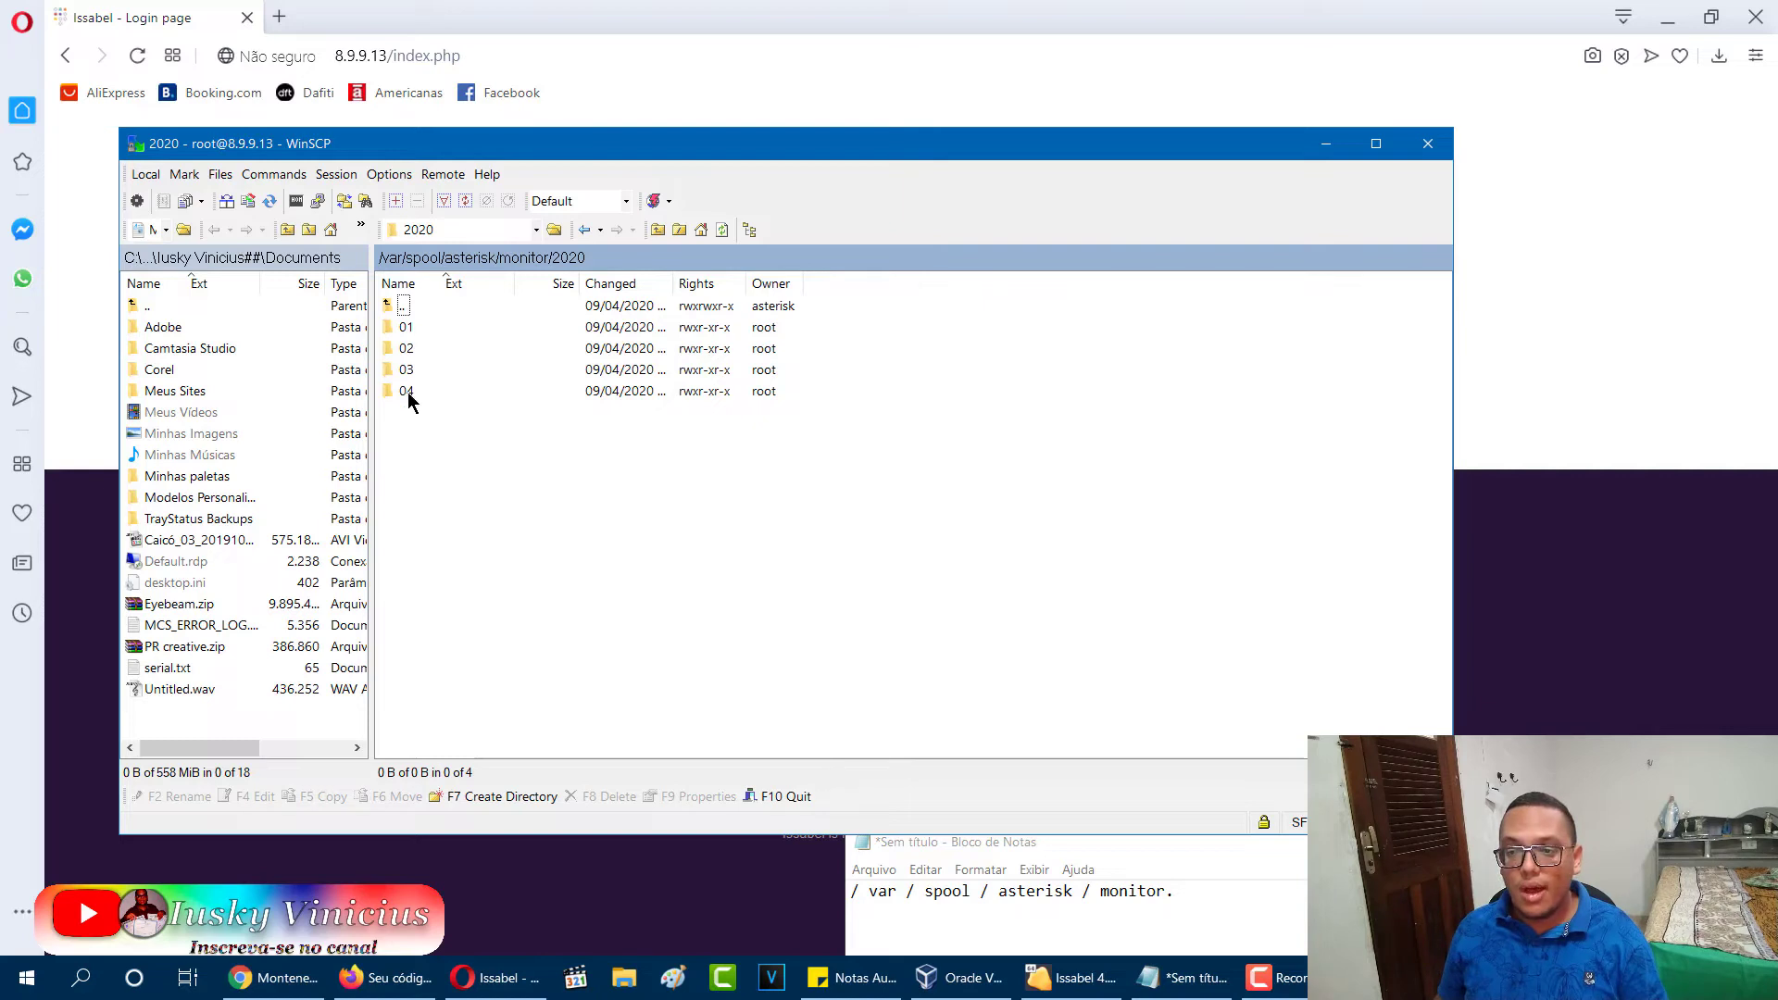
pyautogui.doubleClick(408, 392)
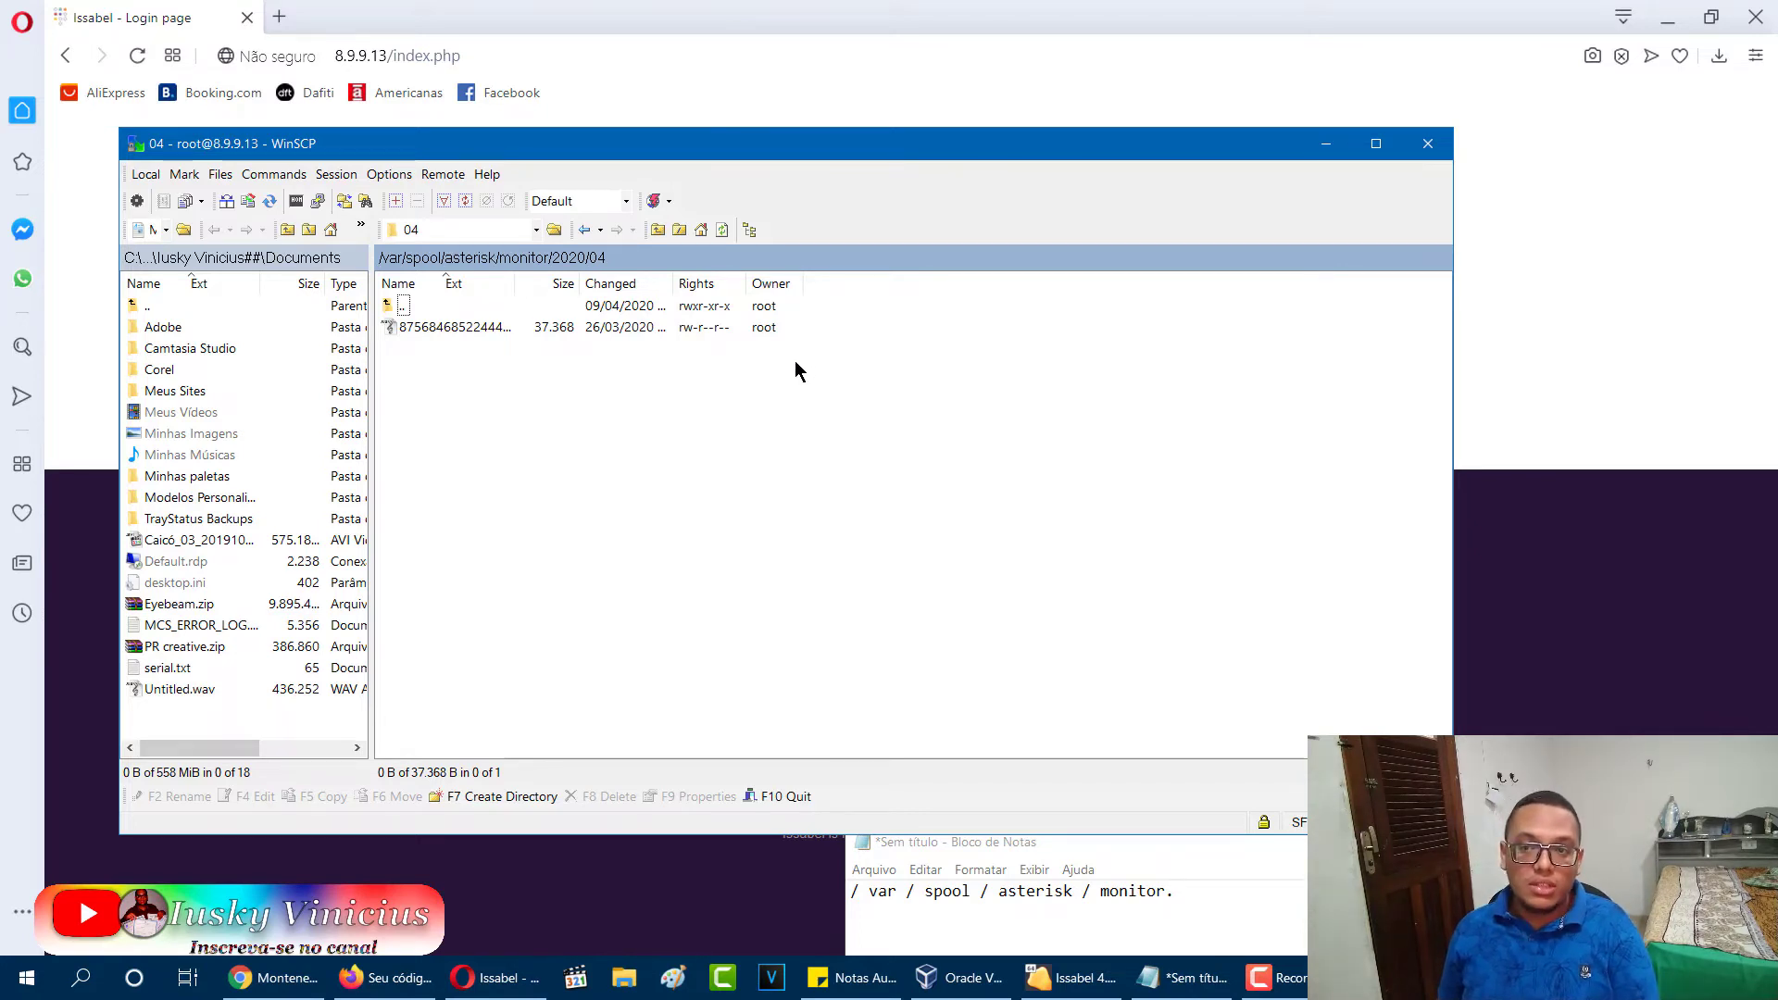
pyautogui.press('BackSpace')
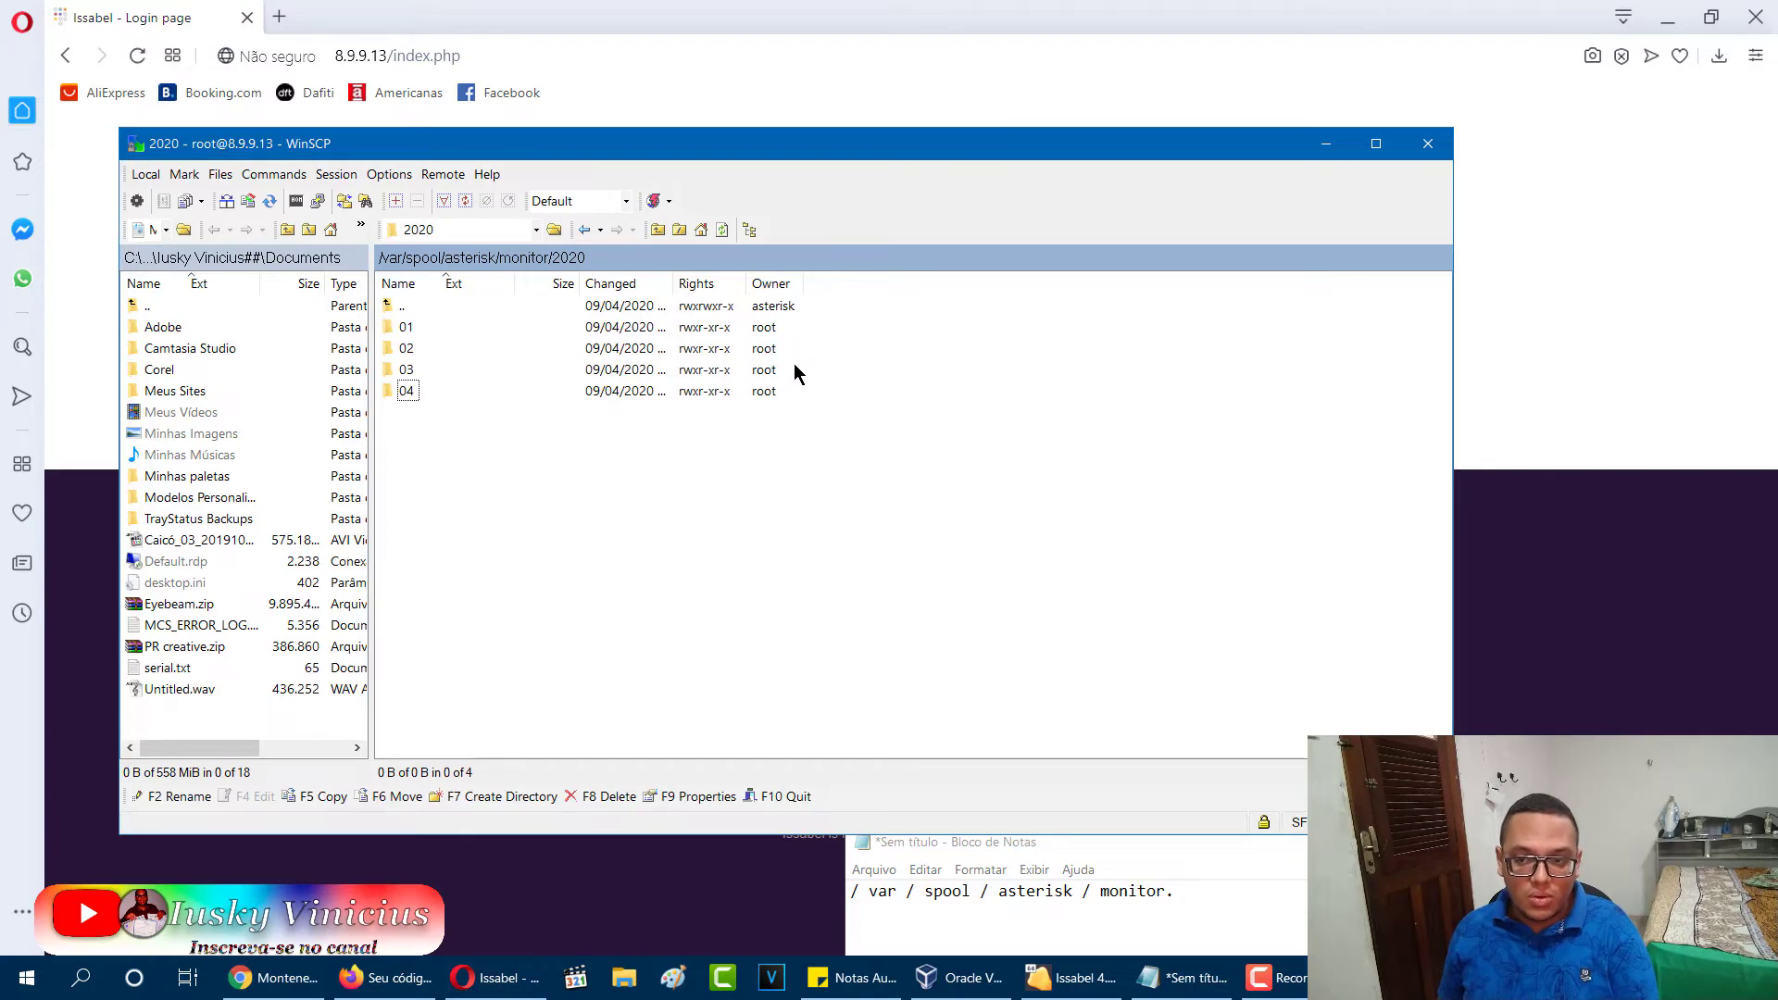
pyautogui.press('BackSpace')
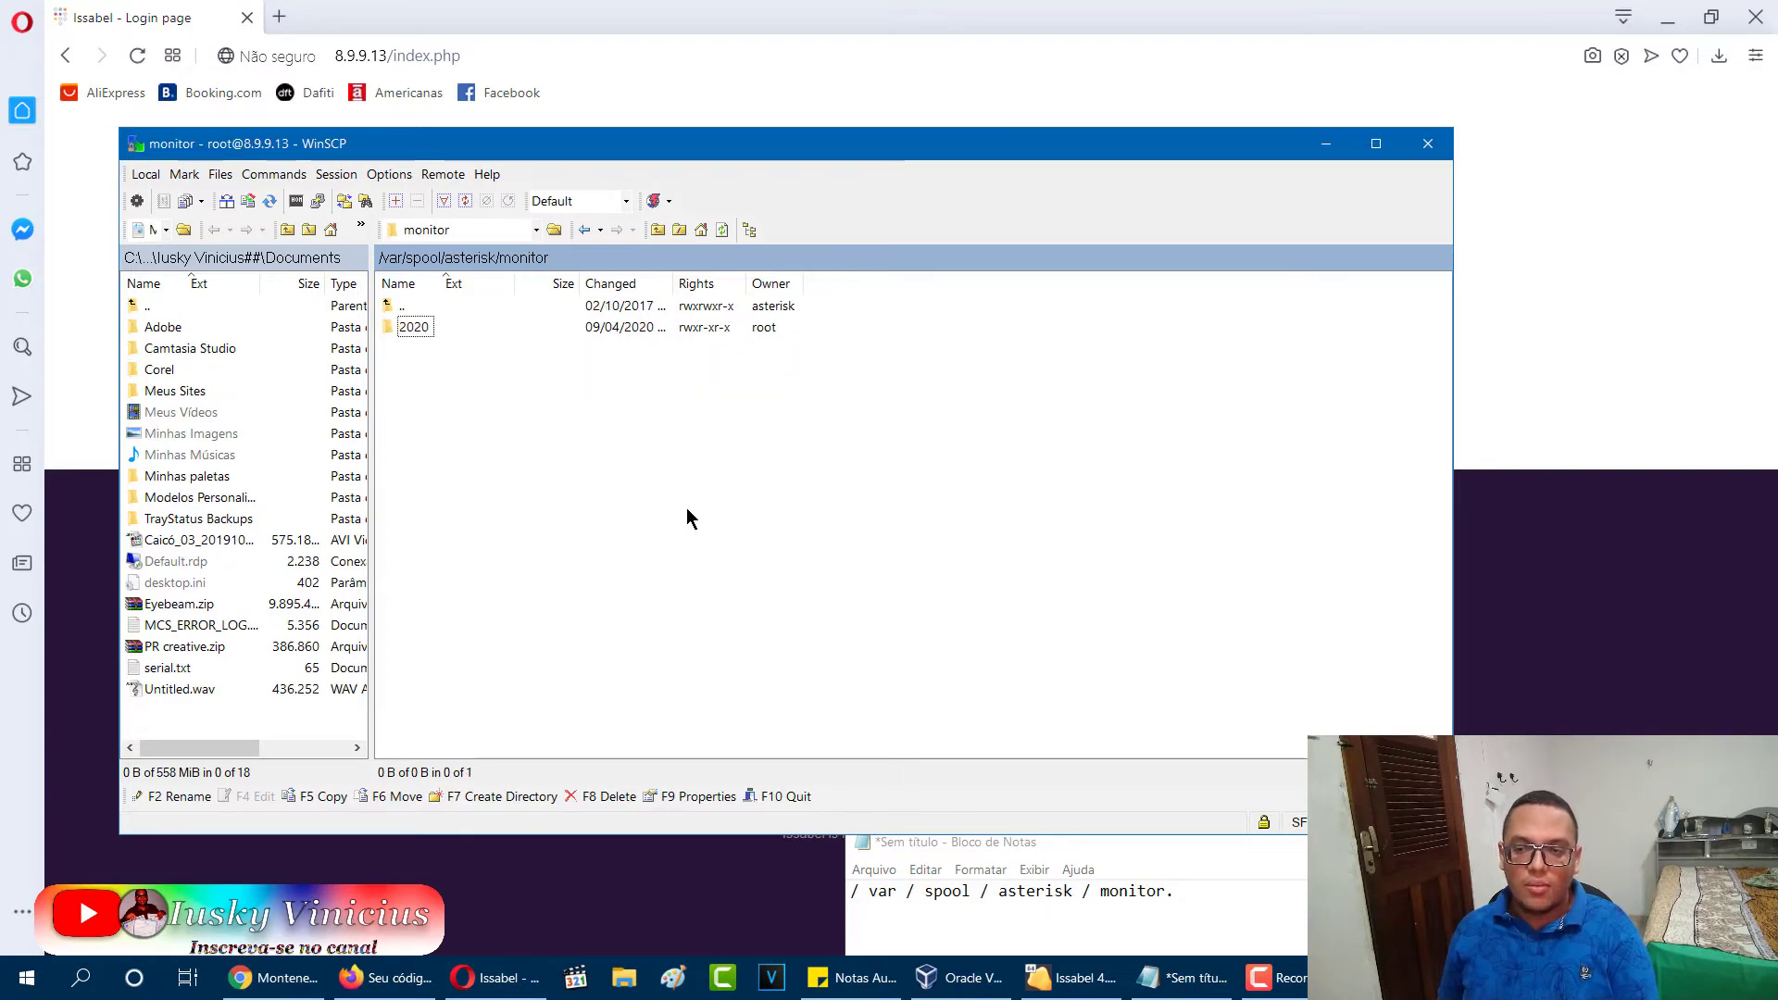
pyautogui.press('BackSpace')
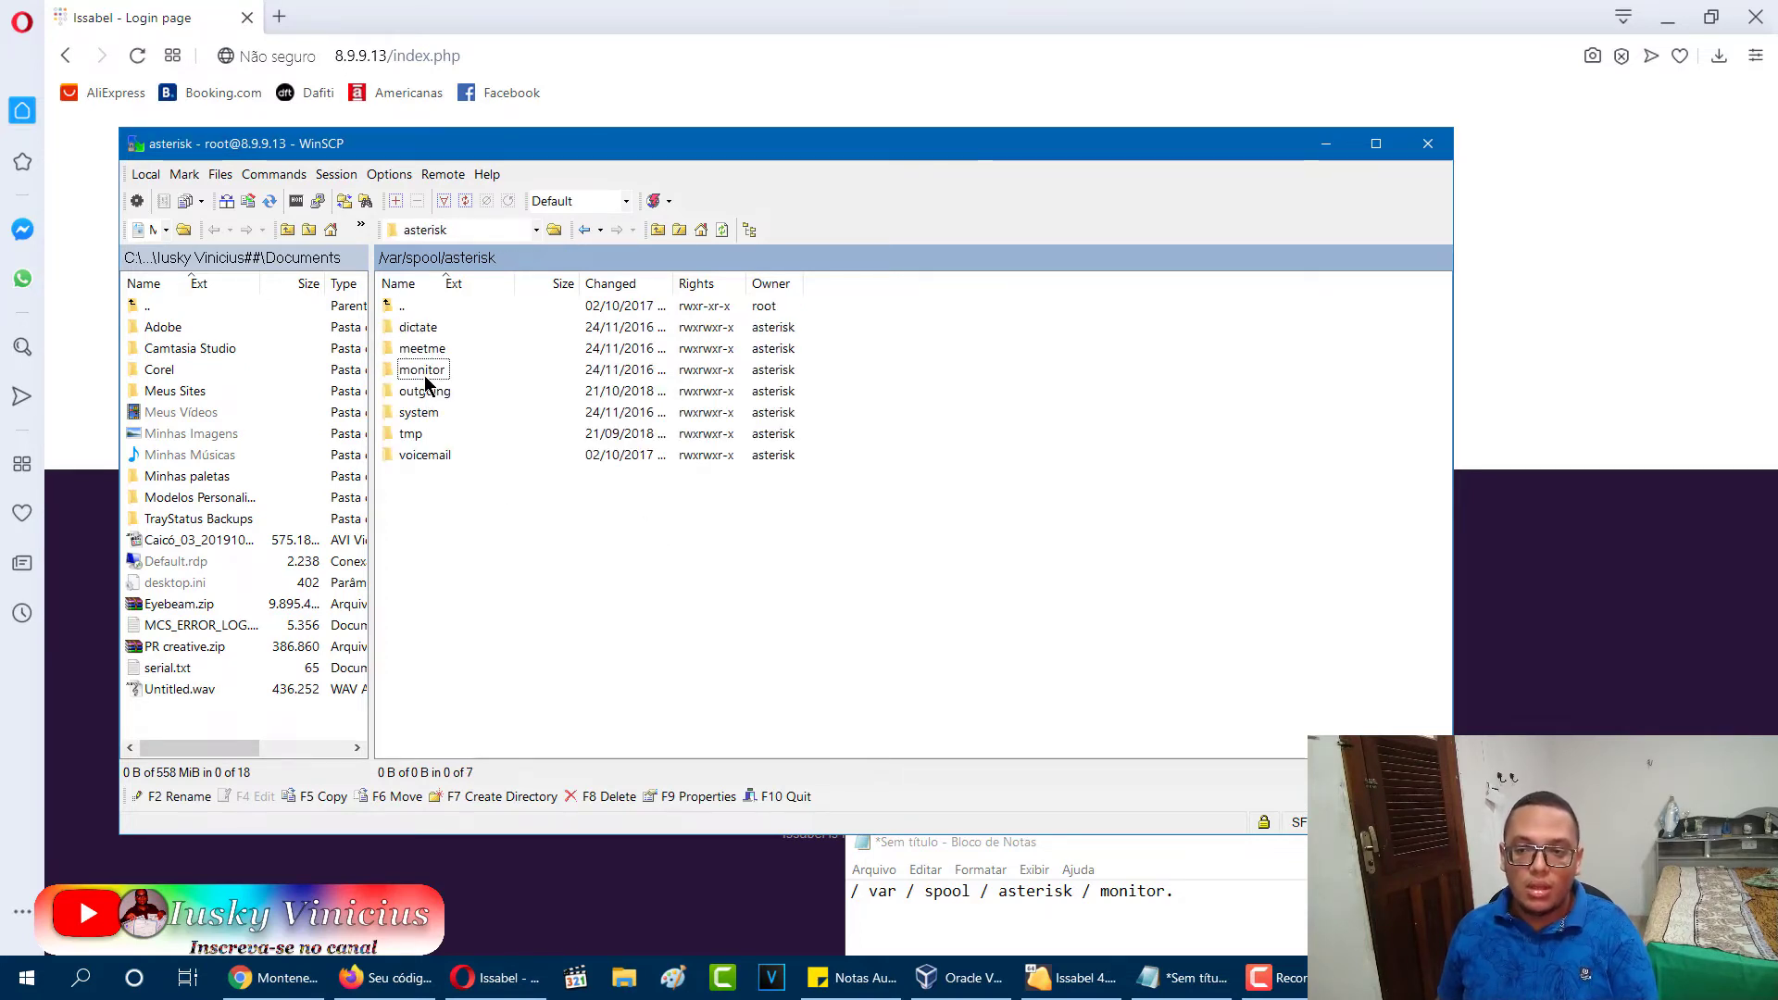
pyautogui.doubleClick(422, 370)
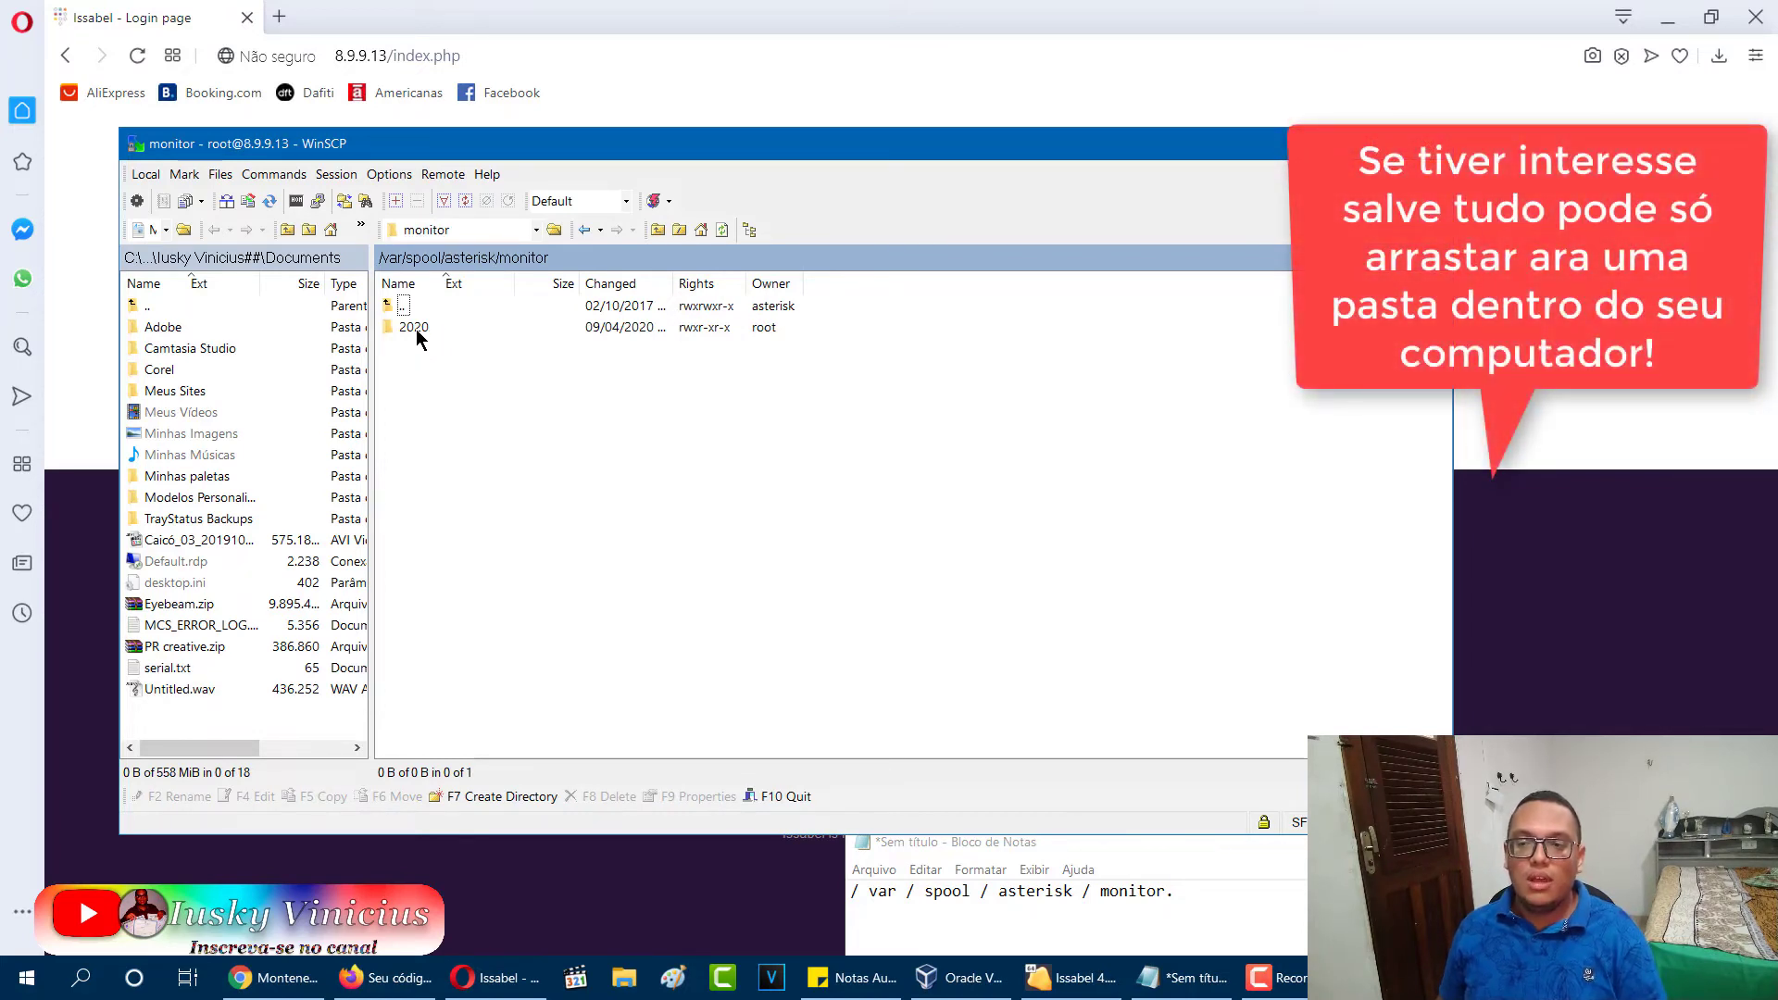
# Delete the 2020 folder from /var/spool/asterisk/monitor.
pyautogui.press('Tab')
pyautogui.press('Right')
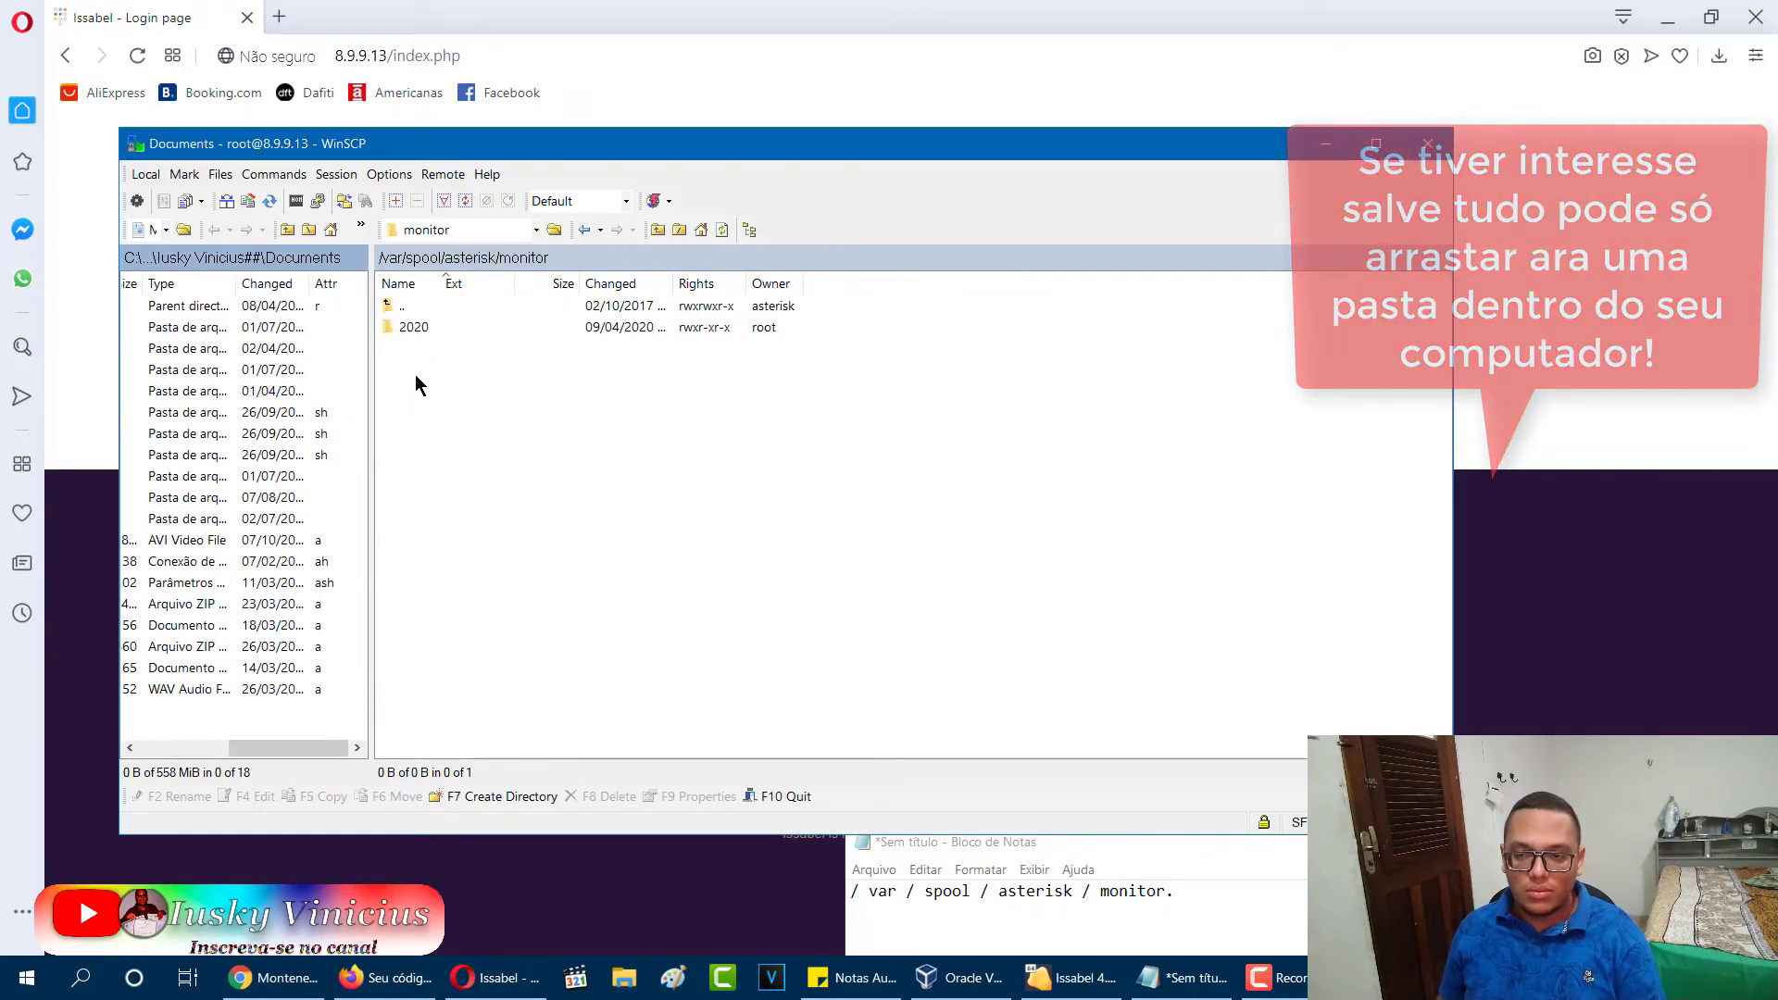
pyautogui.moveTo(415, 380); pyautogui.dragTo(437, 306)
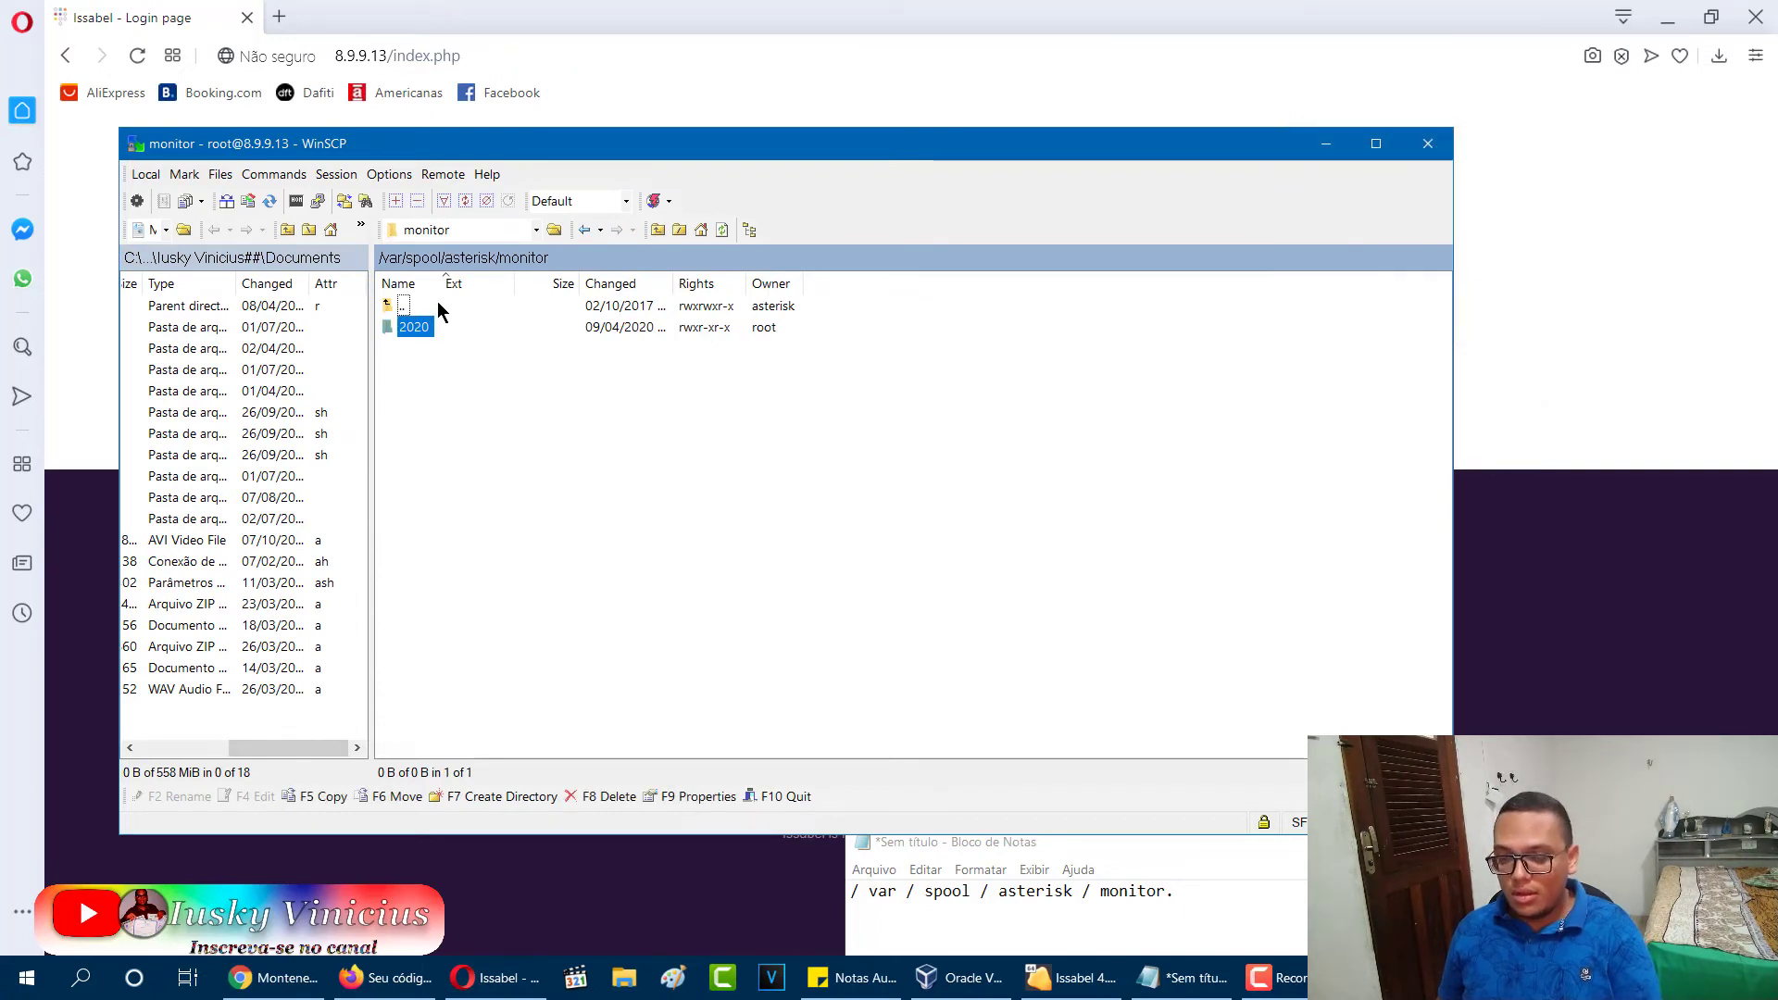
pyautogui.press('Delete')
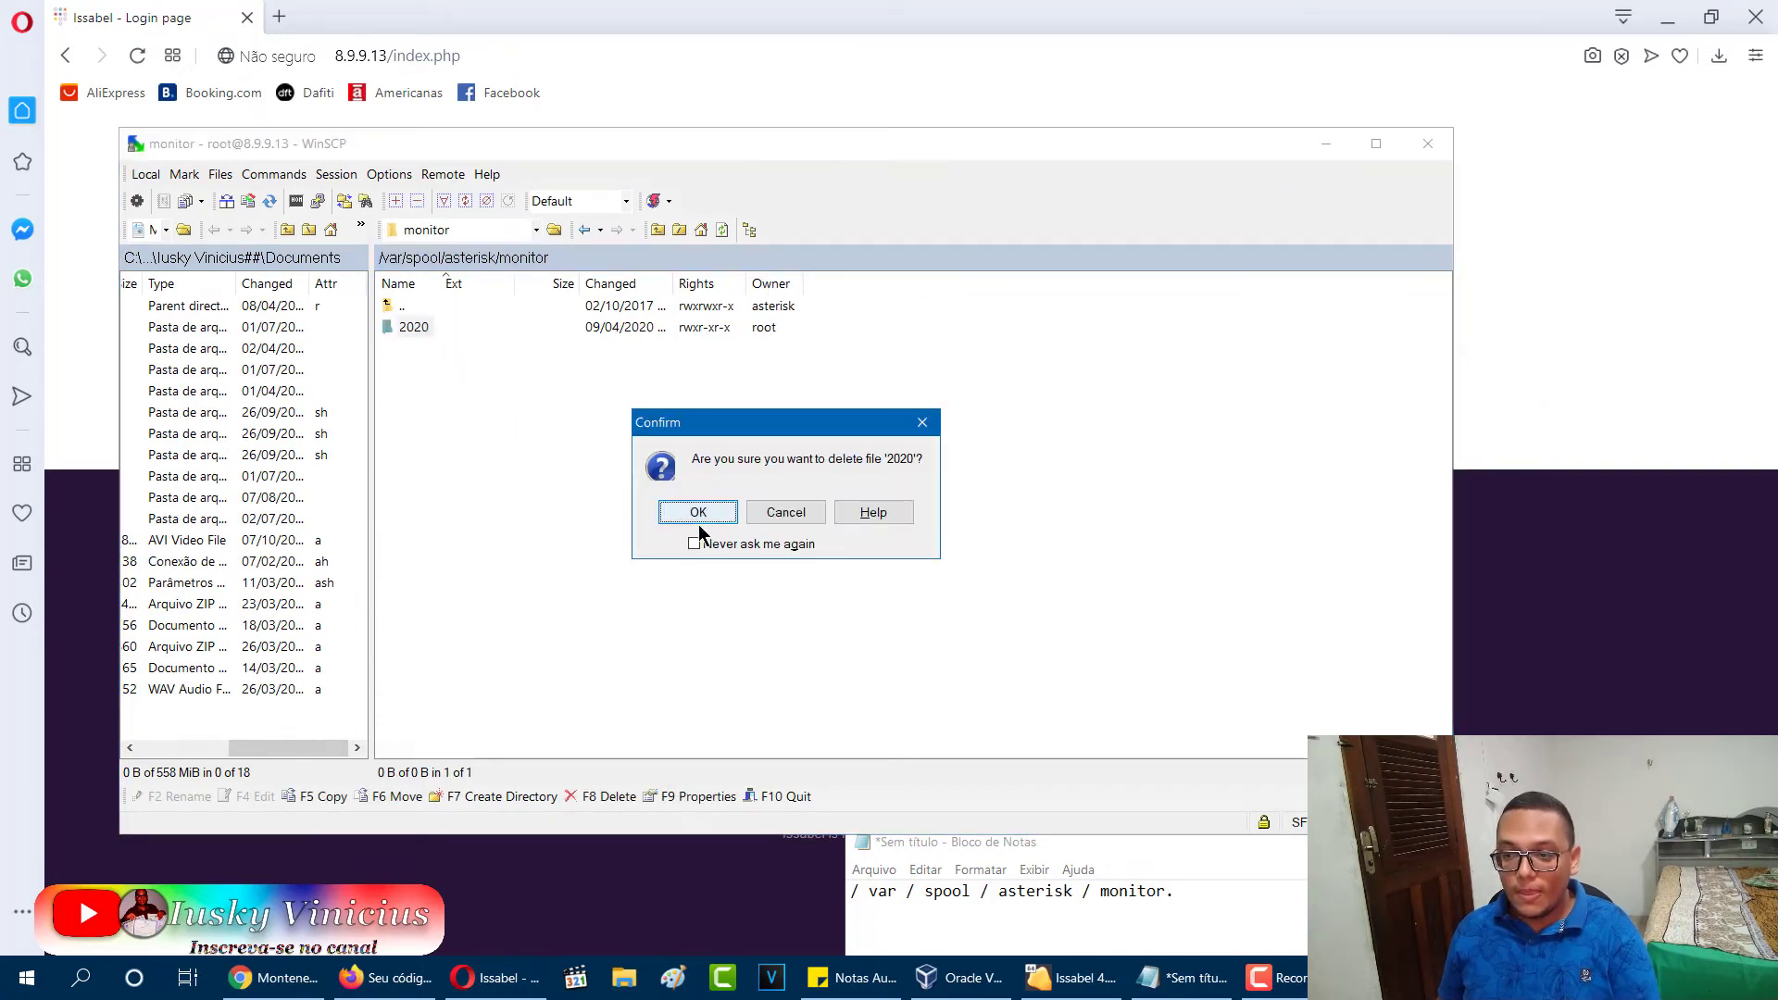
pyautogui.click(696, 520)
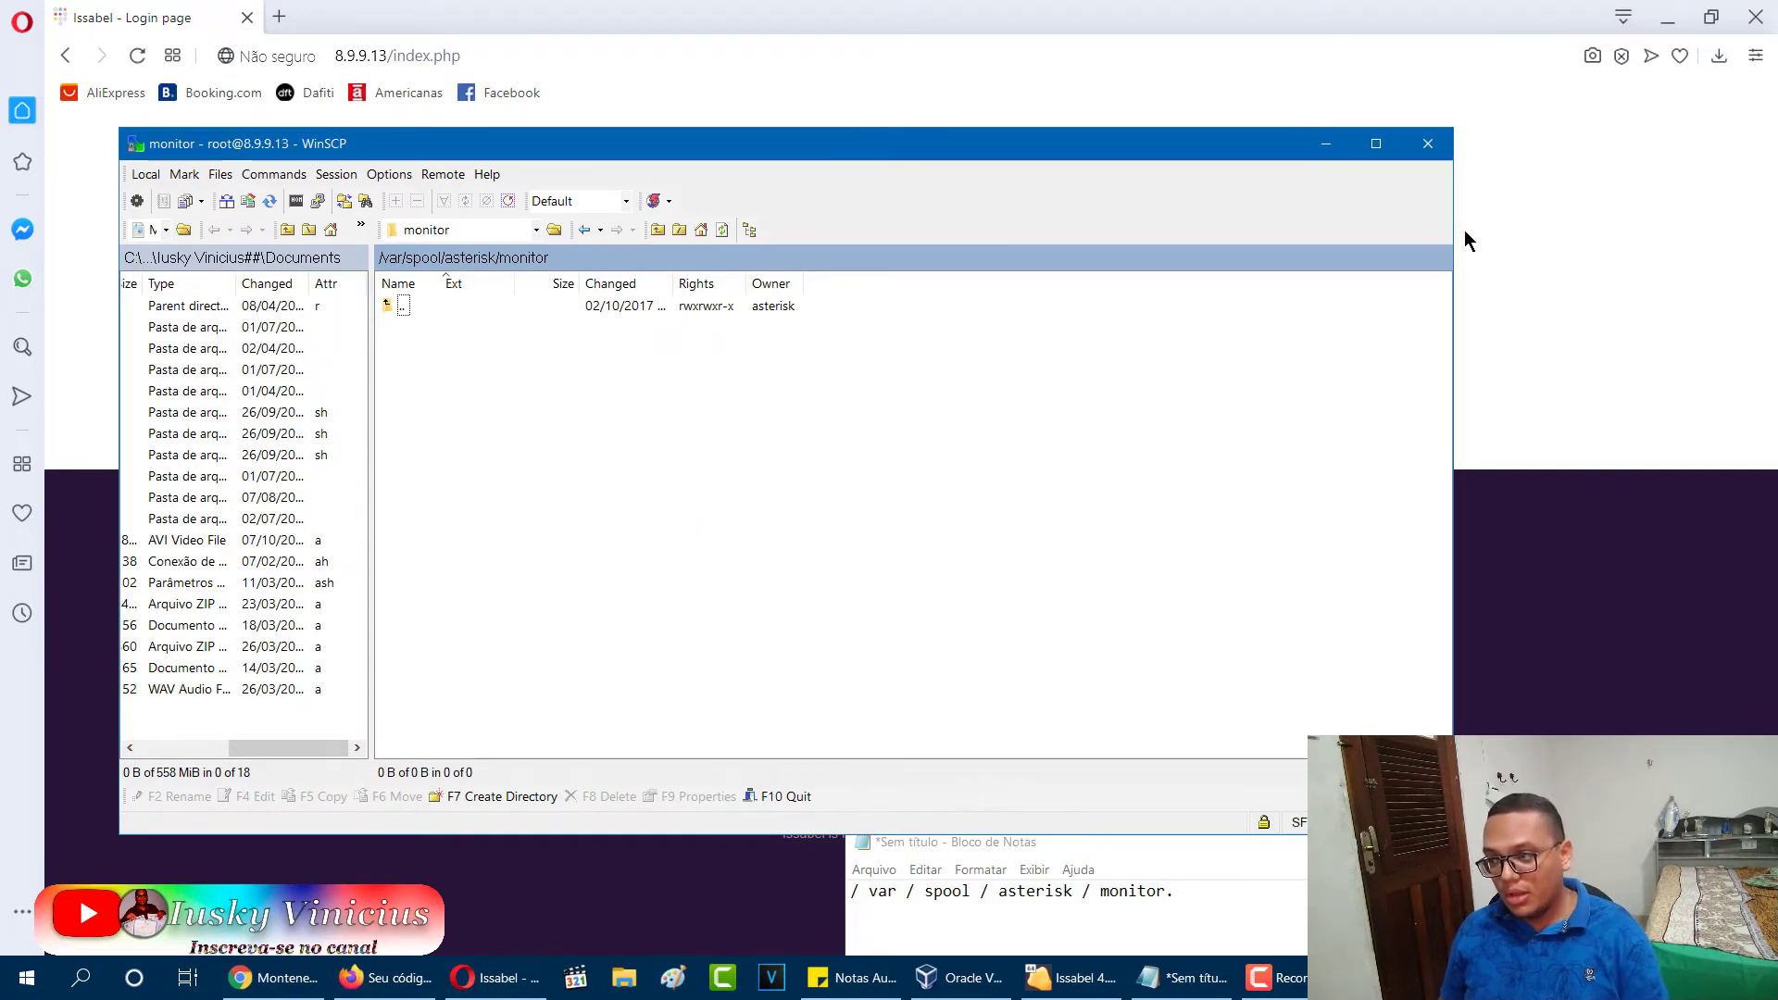
# Close WinSCP, ending the session, and return to the Issabel VM console.
pyautogui.click(1419, 147)
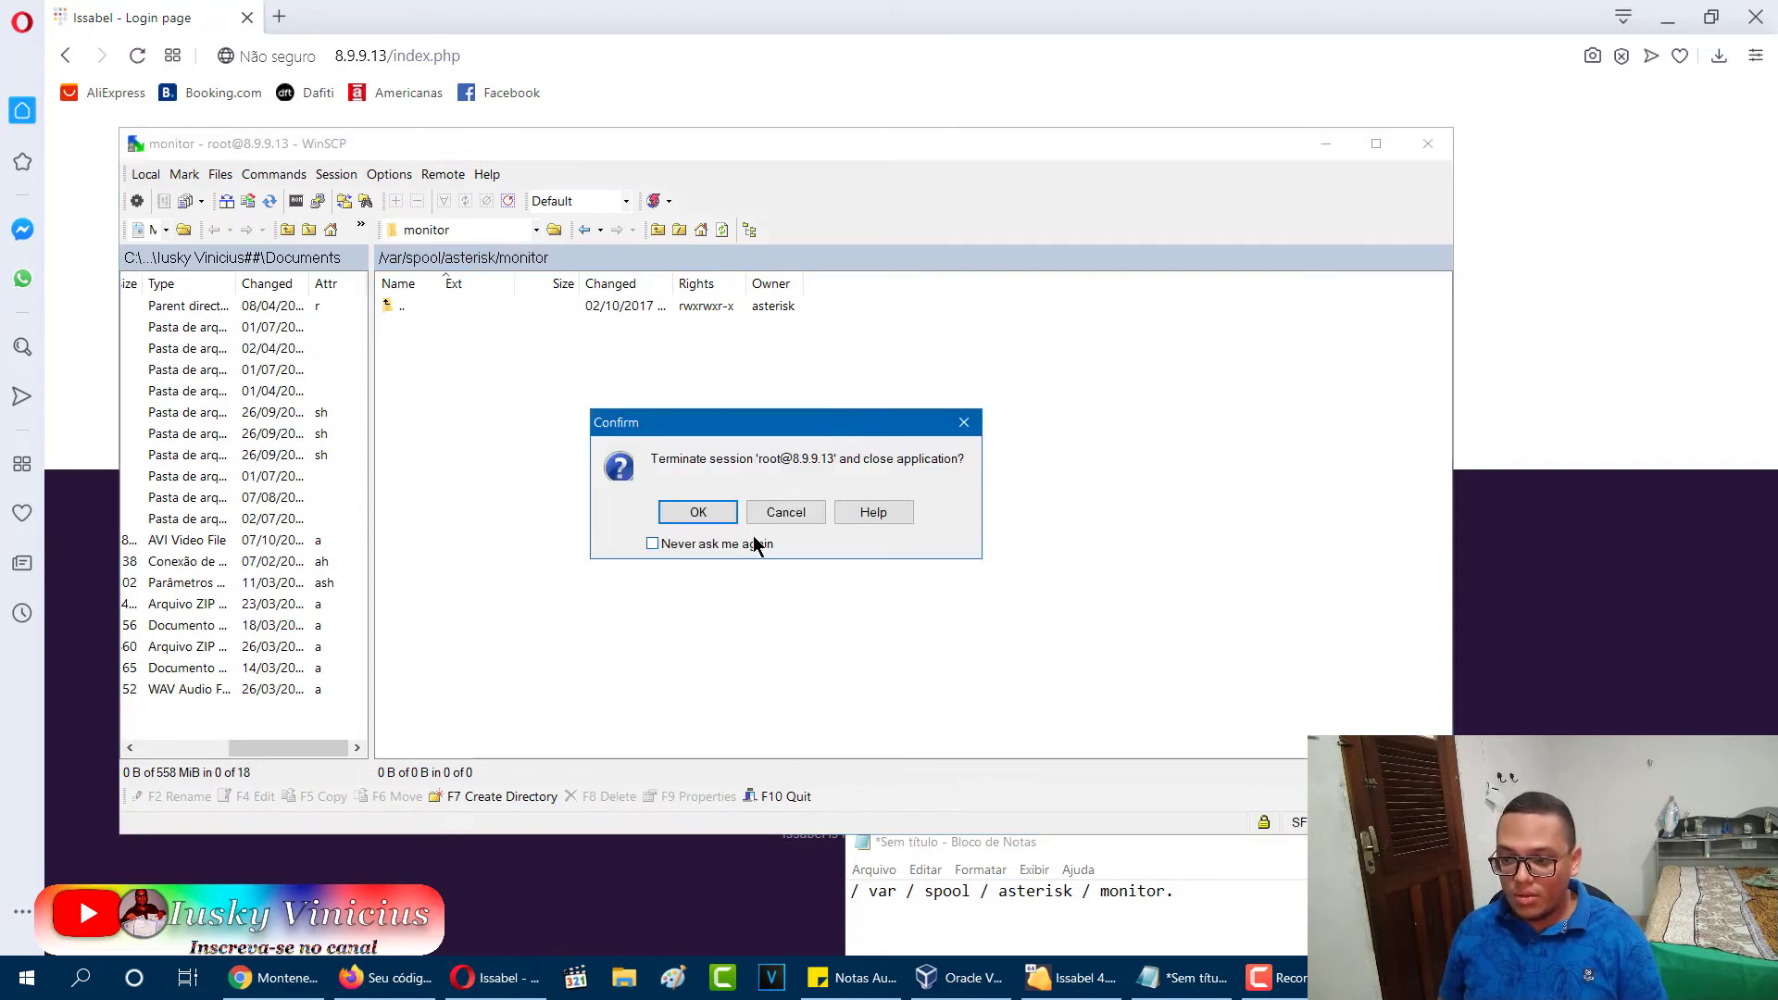
pyautogui.click(721, 520)
pyautogui.click(1149, 977)
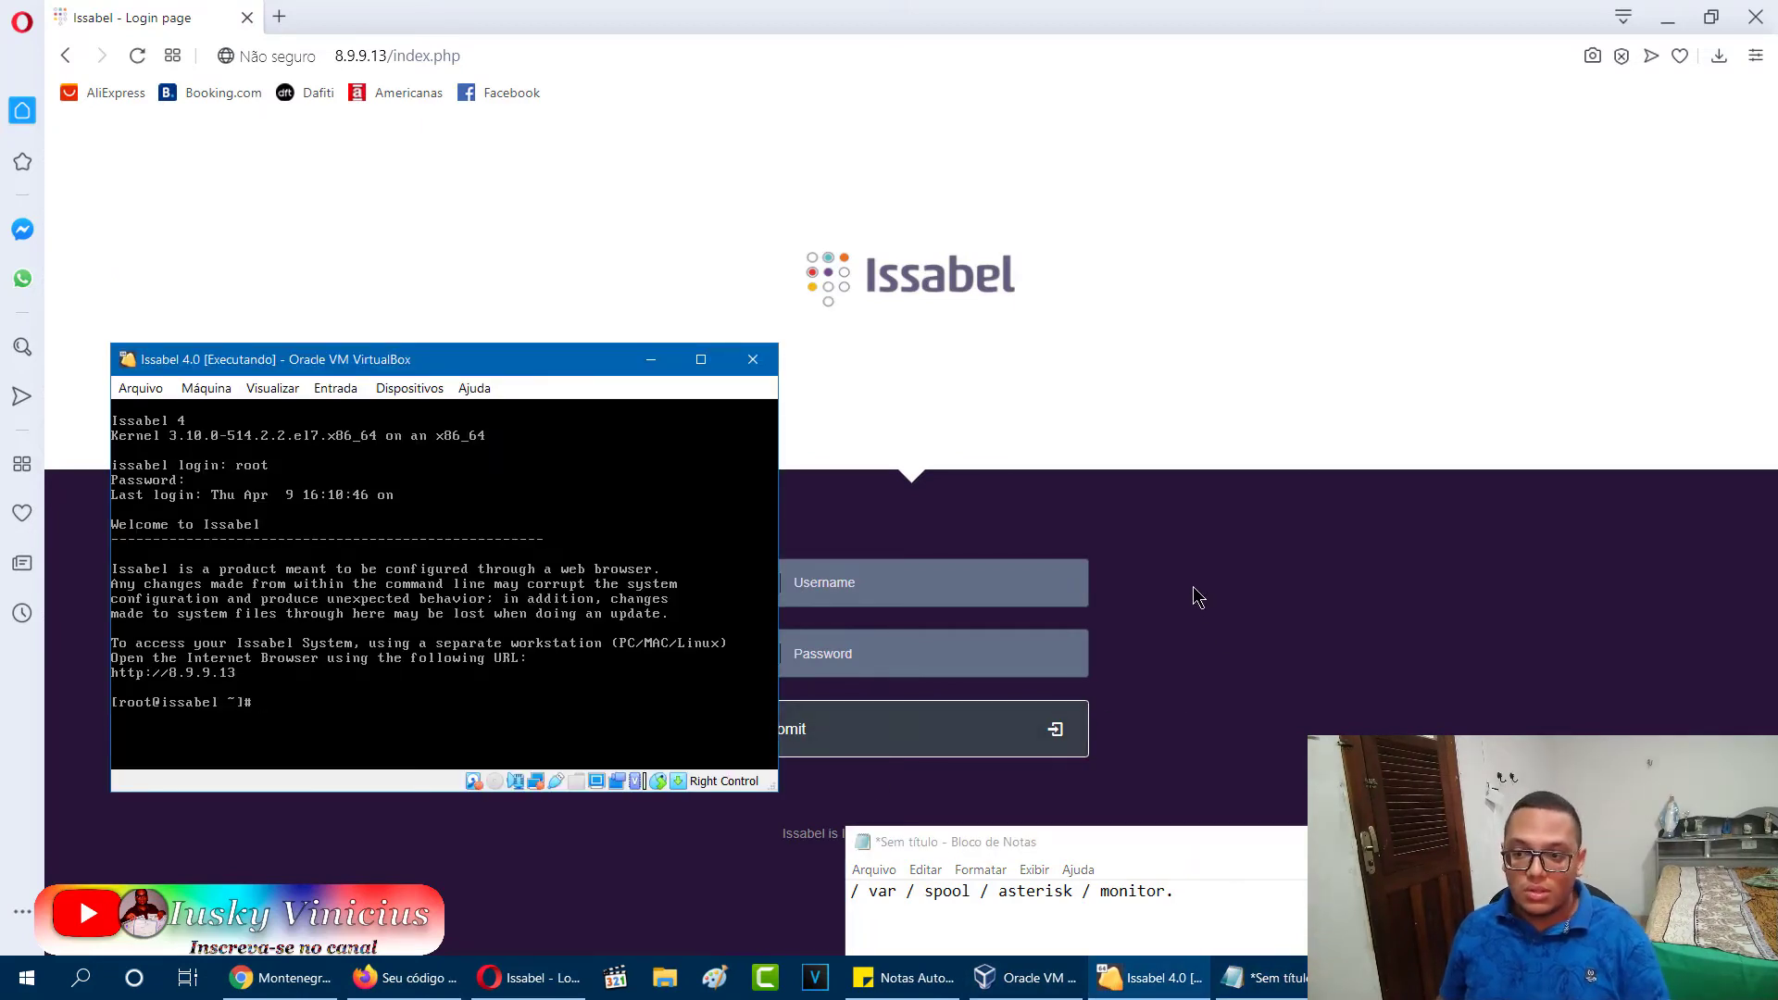
# Reload the Issabel login page and sign in with the admin username and password.
pyautogui.click(920, 585)
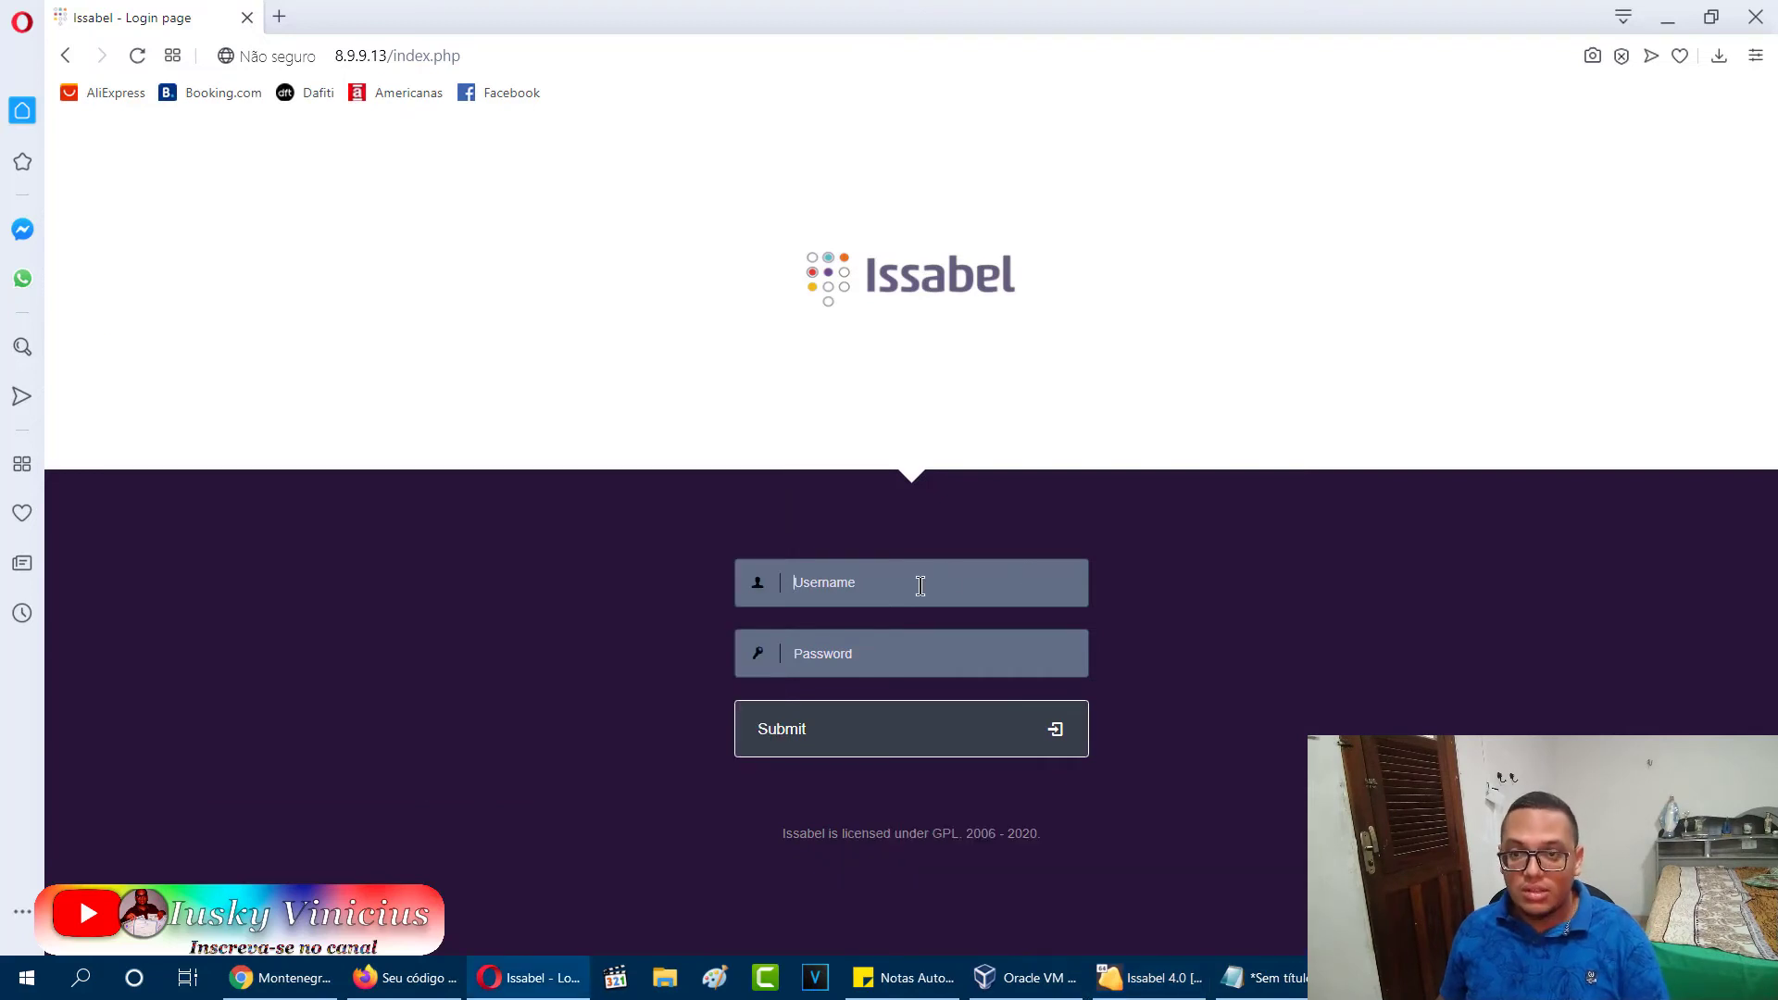
pyautogui.press('F5')
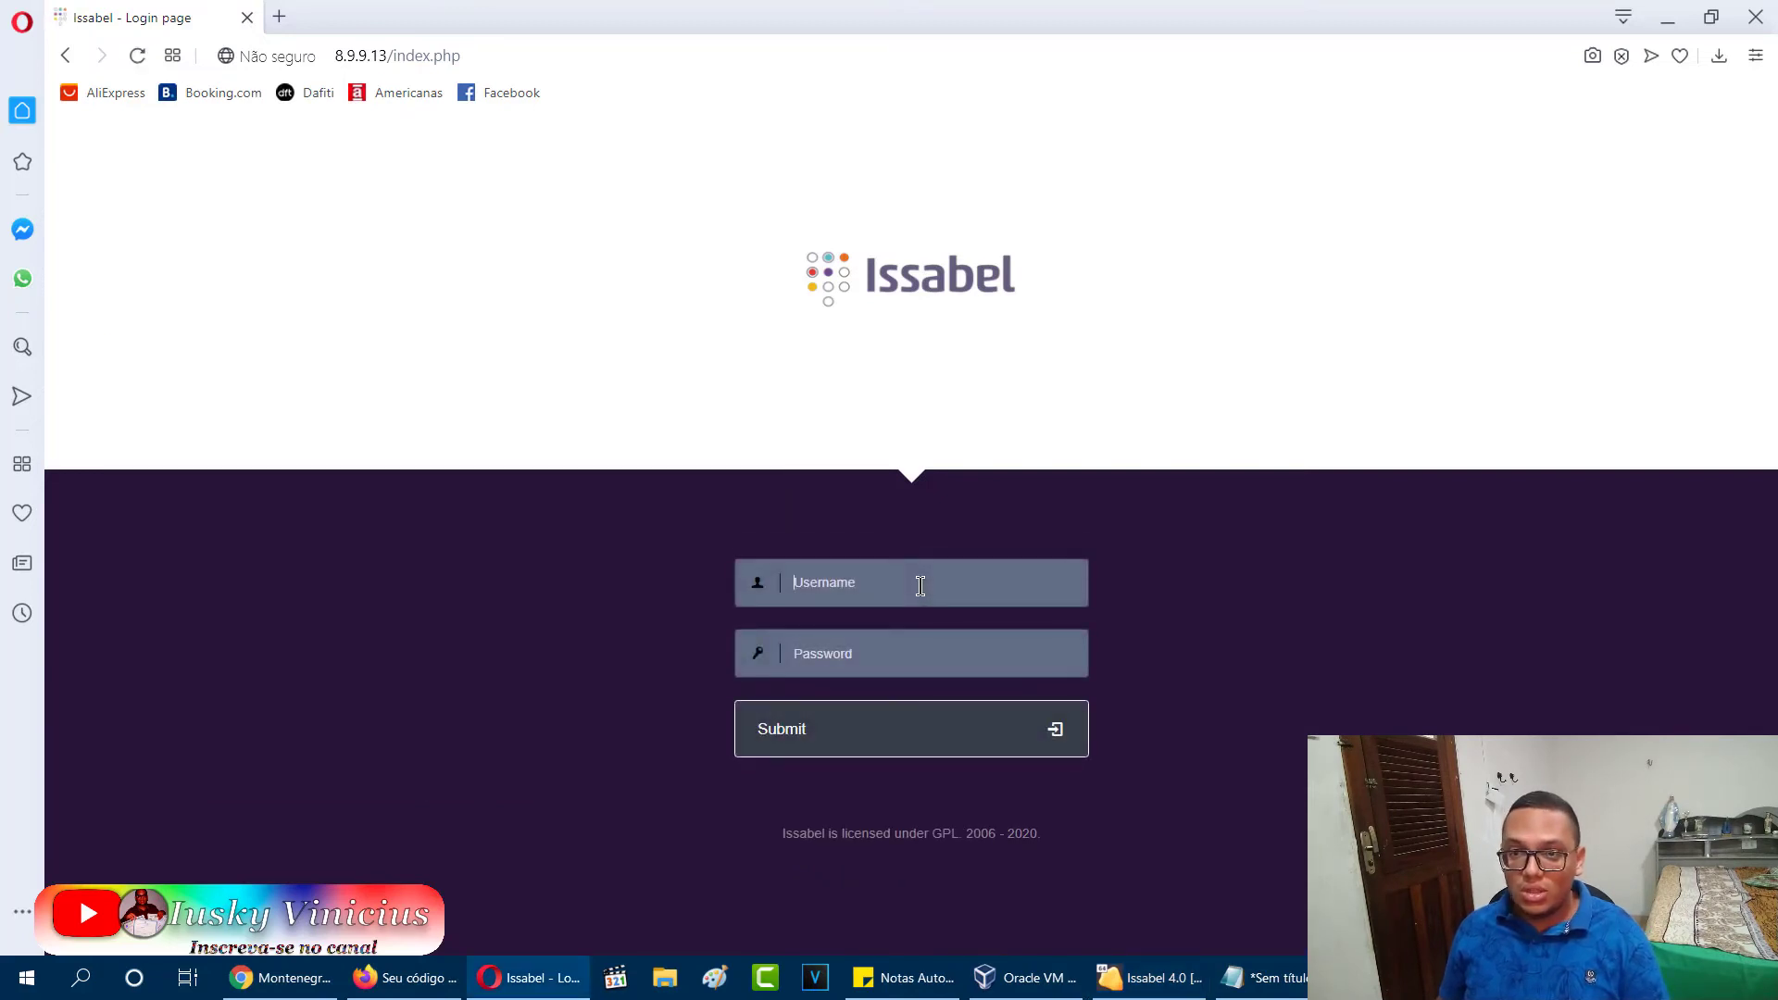
pyautogui.write('Iusky')
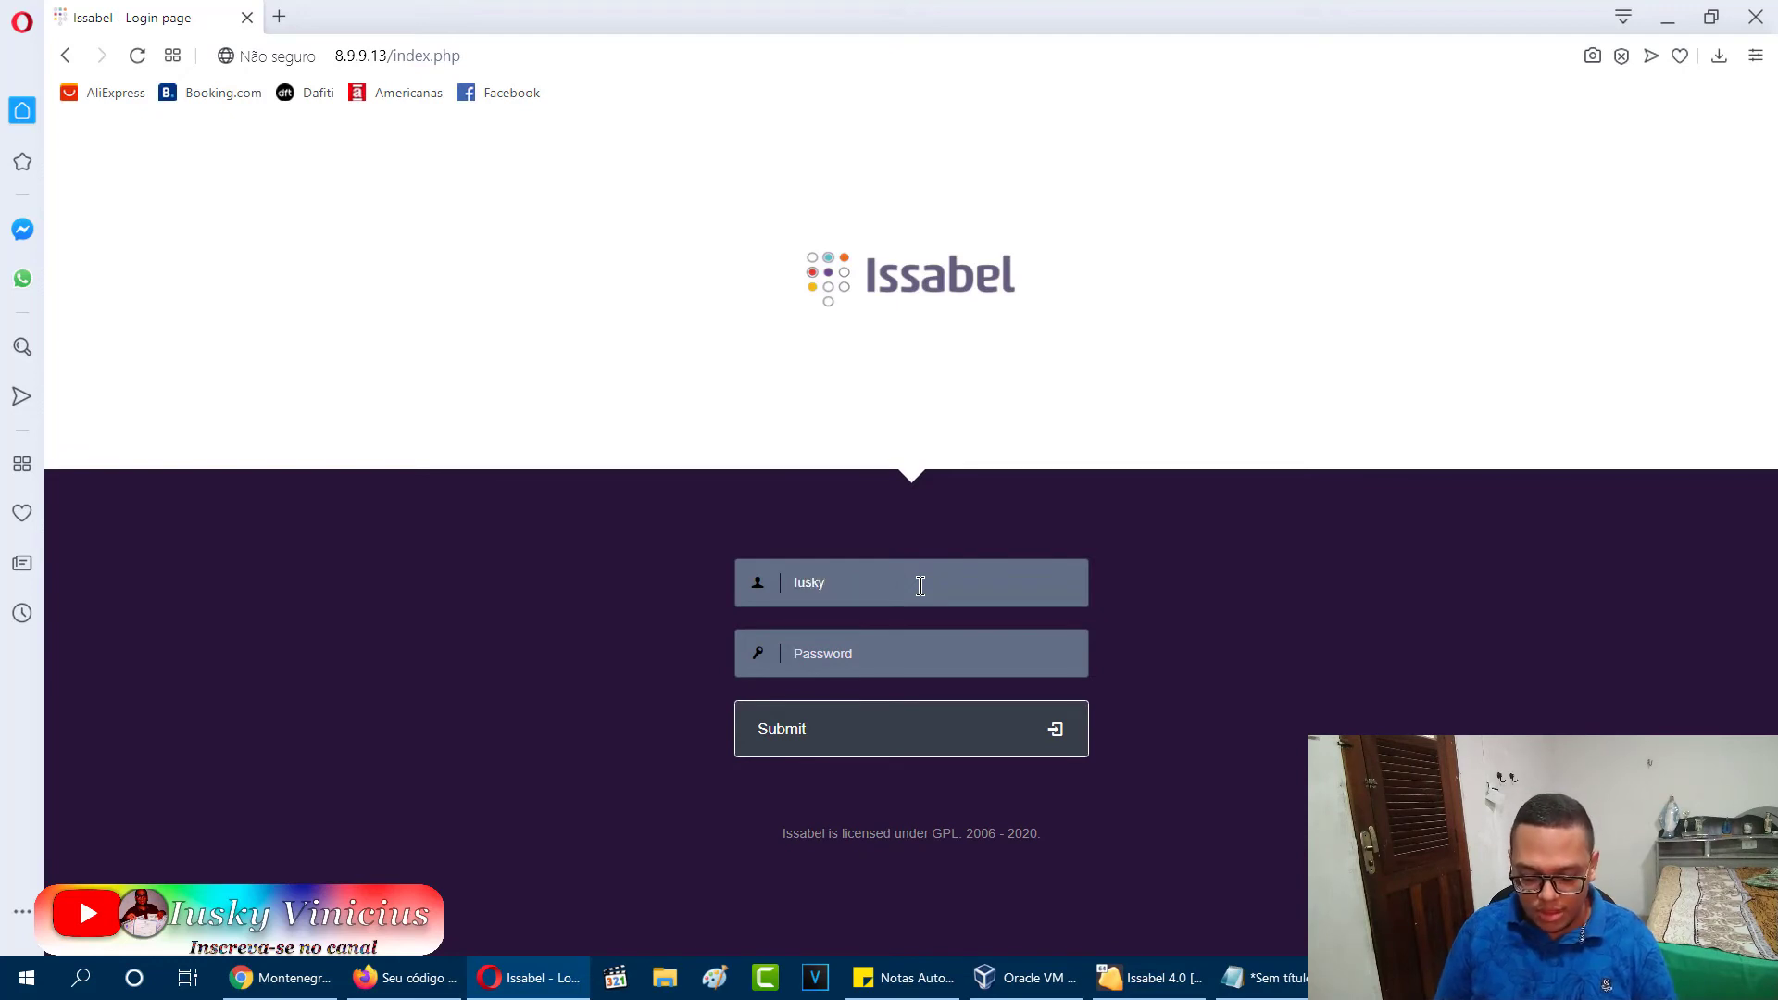
pyautogui.press('Tab')
pyautogui.write('**********')
pyautogui.press('Return')
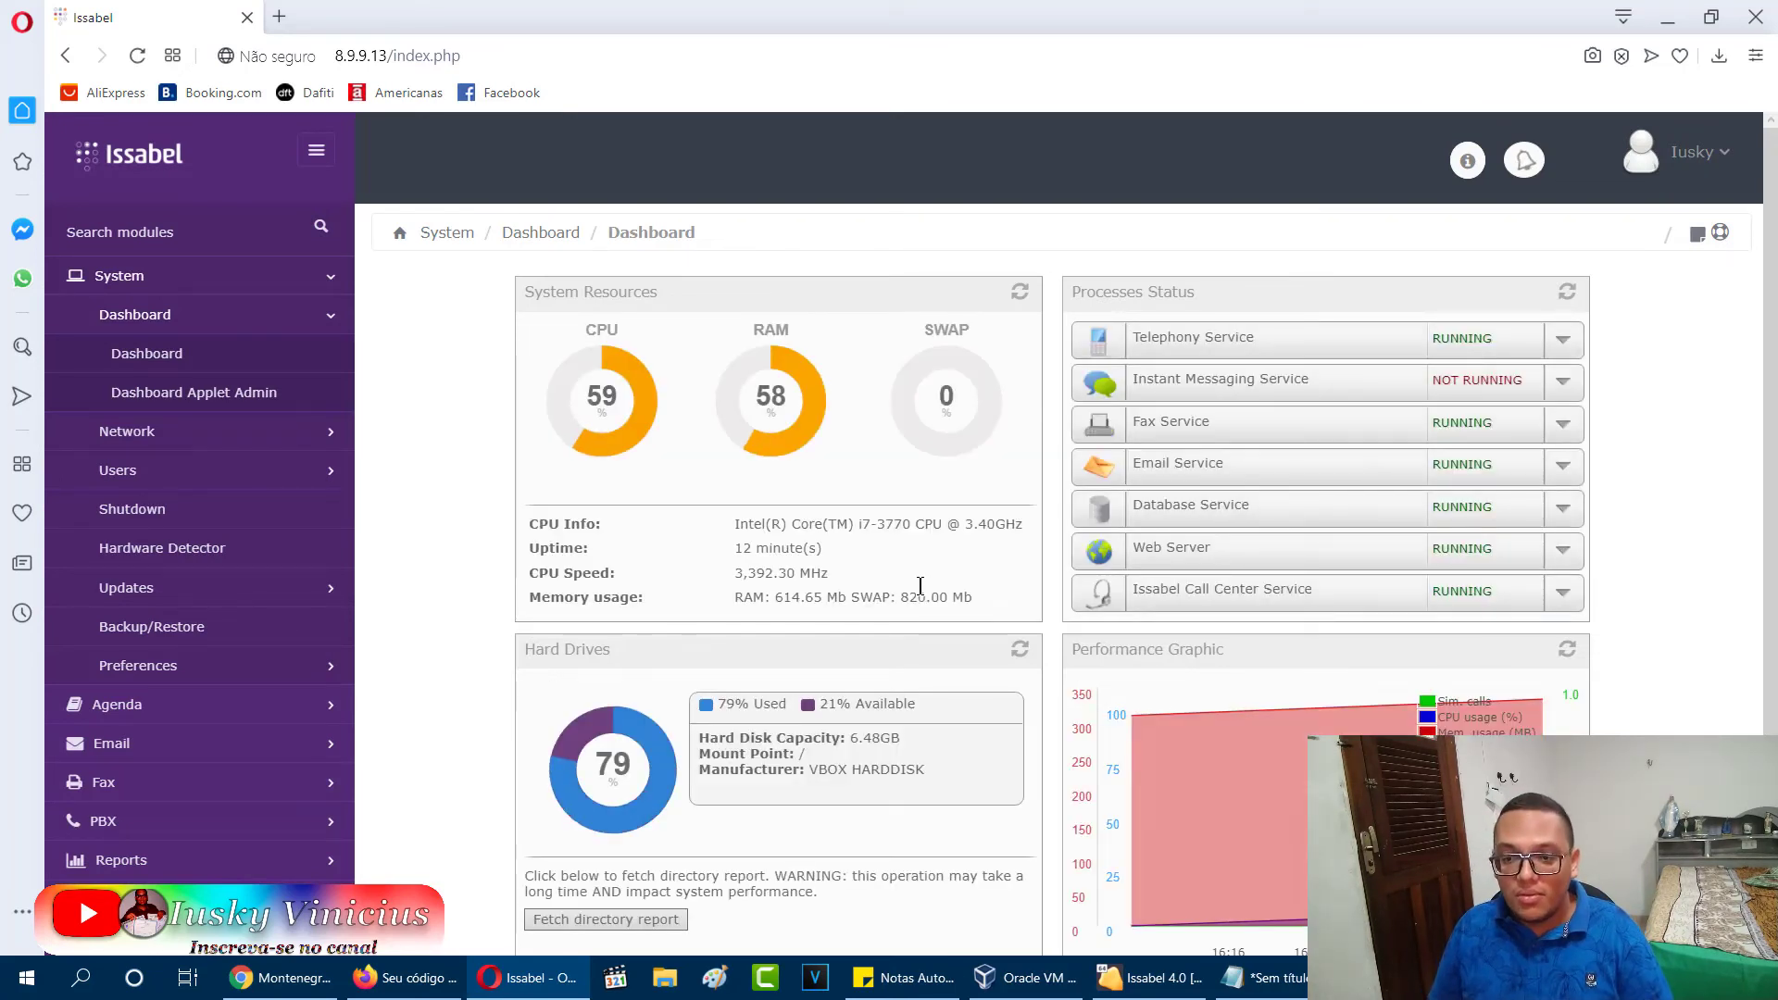
# Go to PBX > PBX Configuration from the sidebar.
pyautogui.click(121, 275)
pyautogui.click(113, 446)
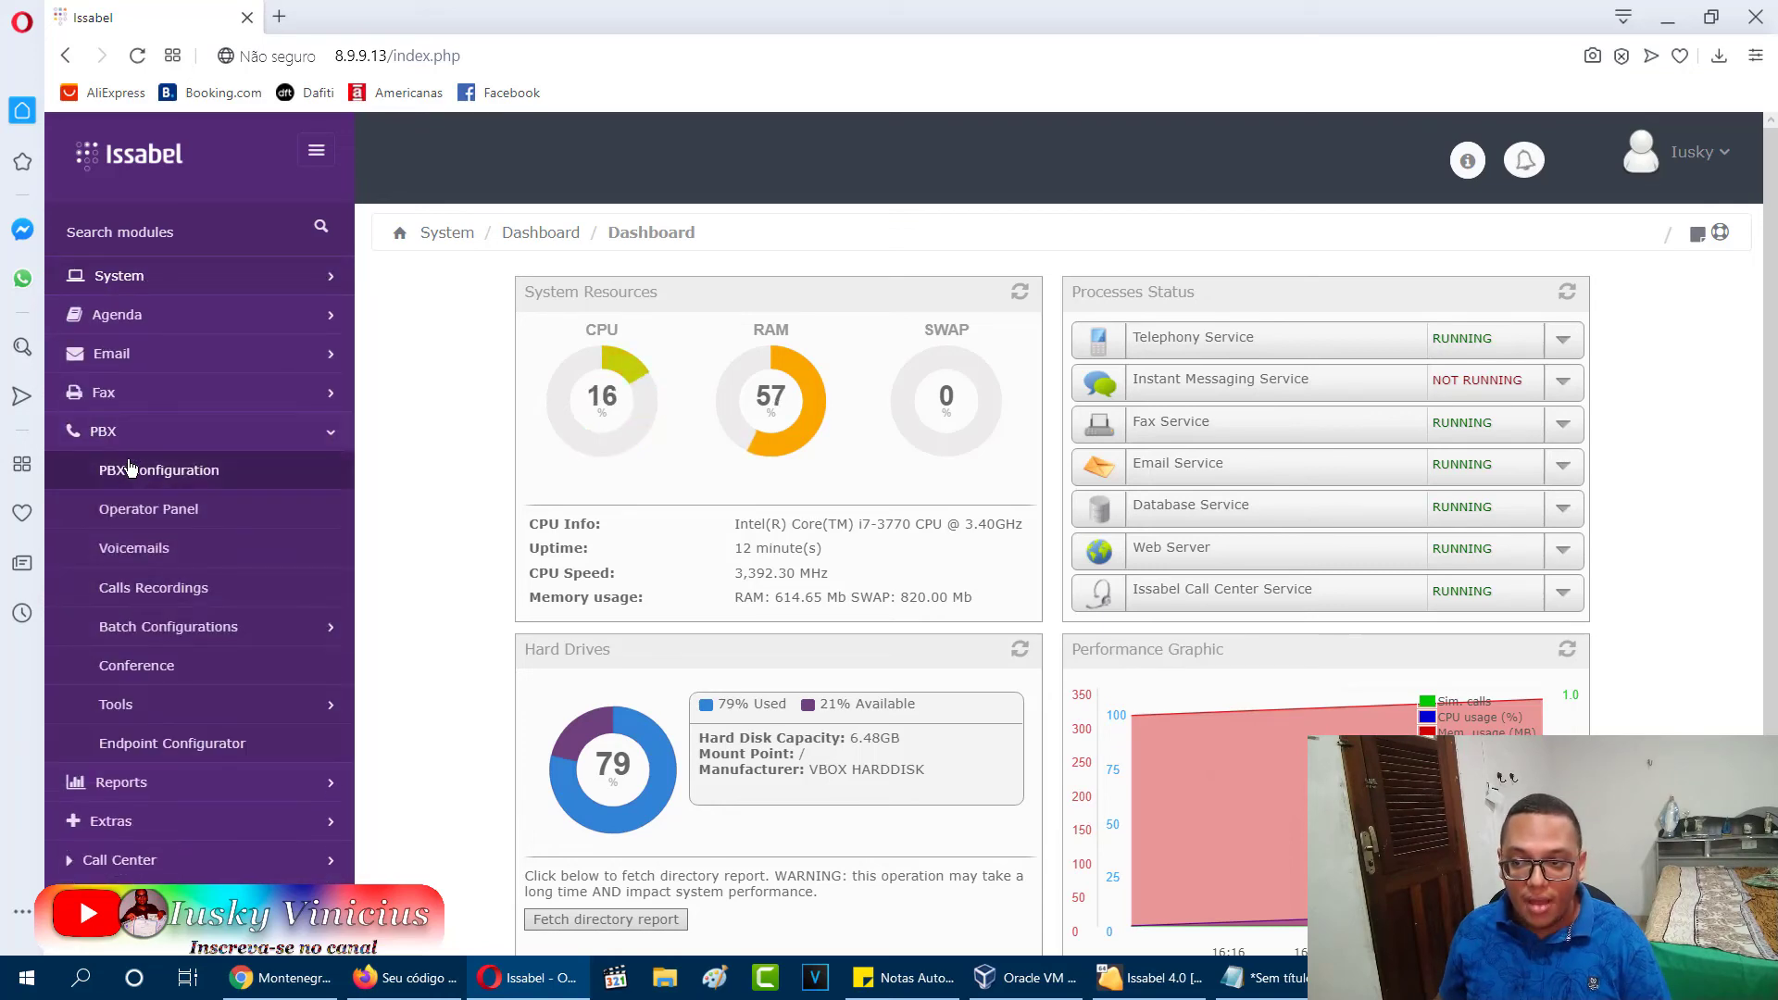
pyautogui.click(134, 471)
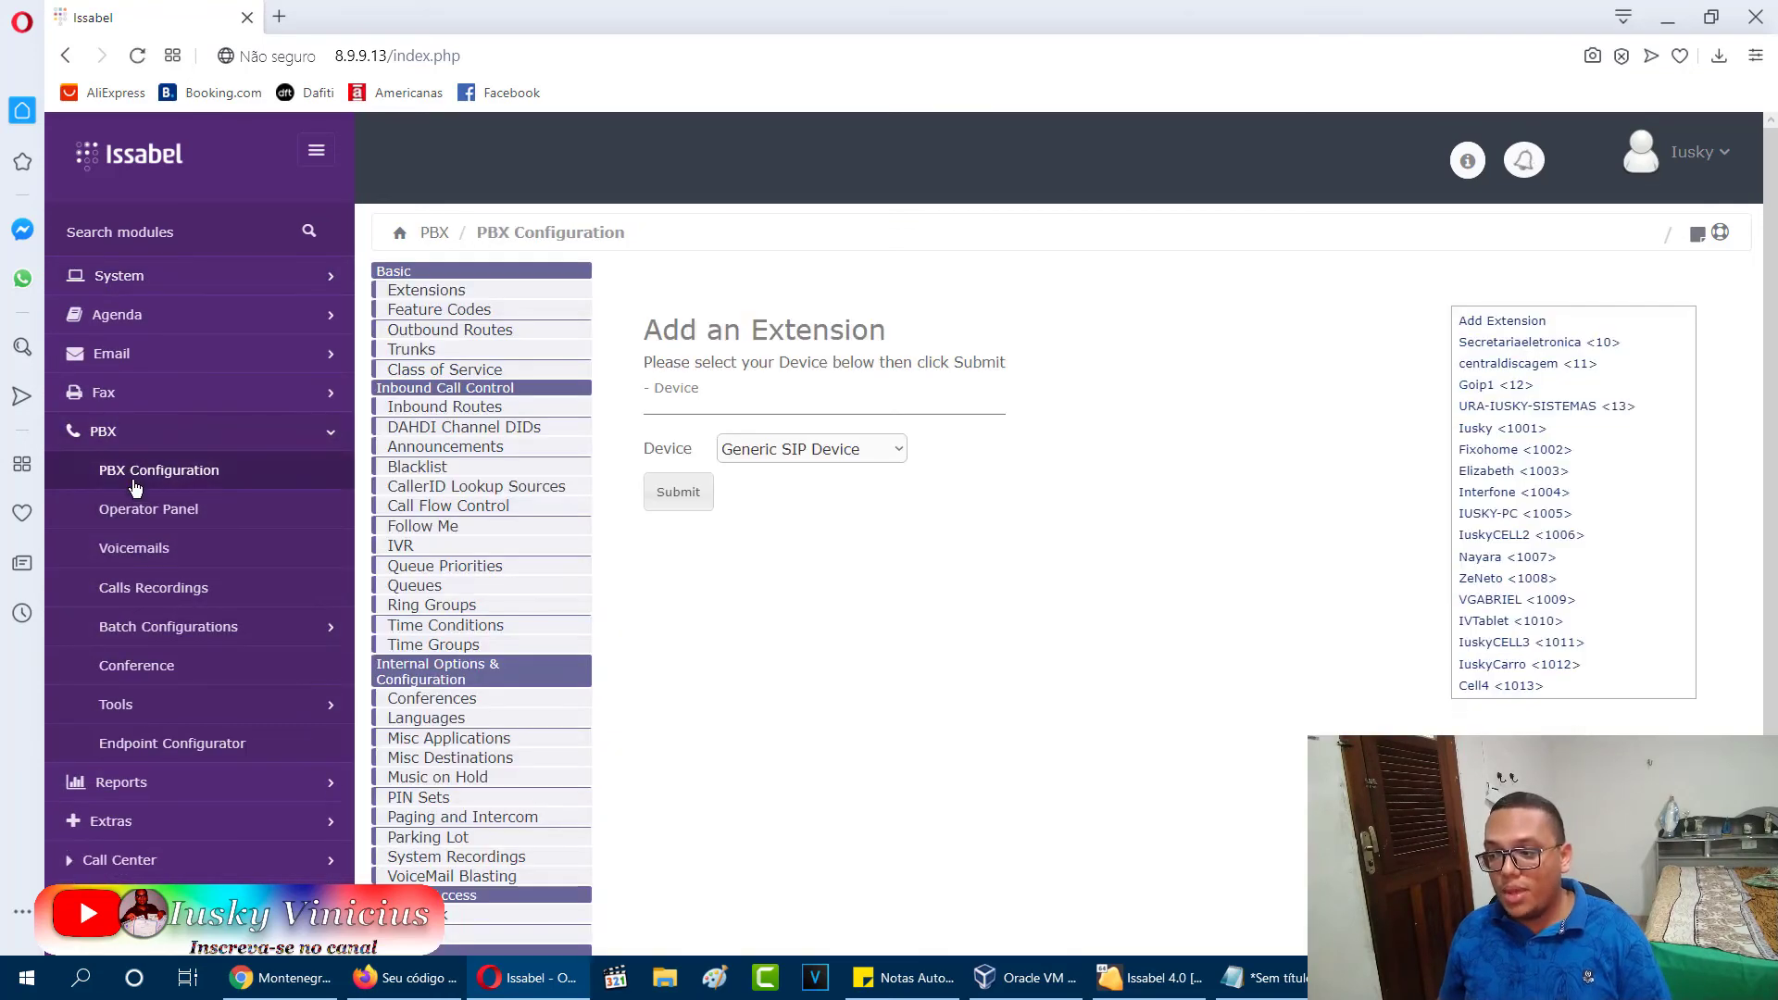